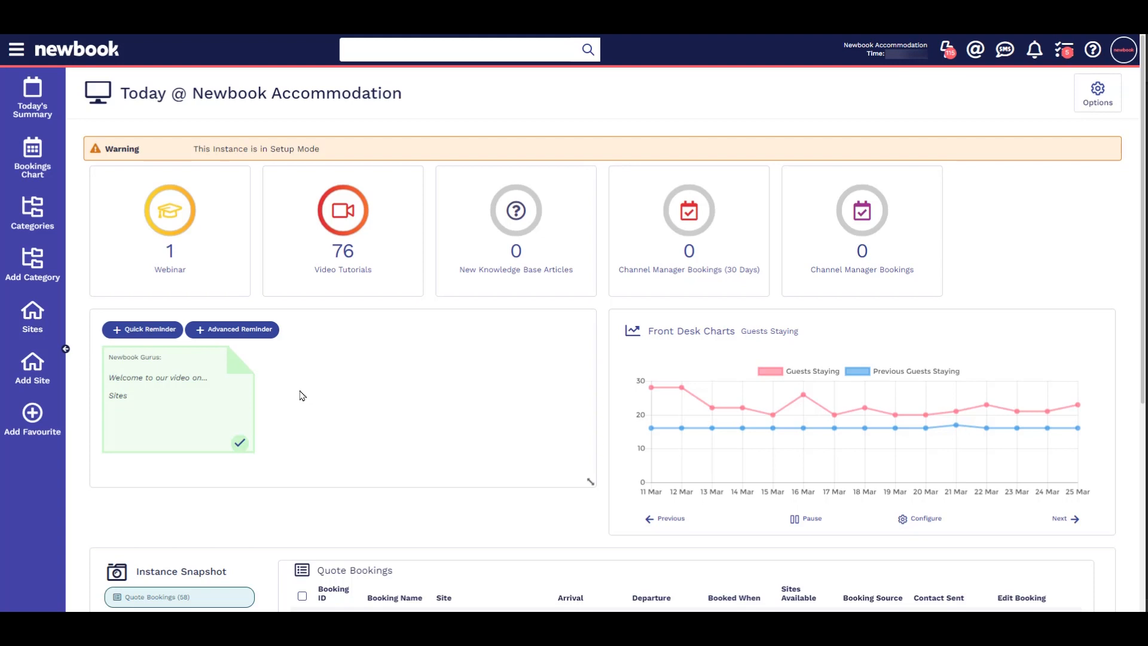
Step: Open the bookings chart and examine how sites are listed under each category
{"action": "left_click", "coordinate": [53, 177]}
{"action": "scroll", "coordinate": [164, 348], "scroll_direction": "down", "scroll_amount": 1}
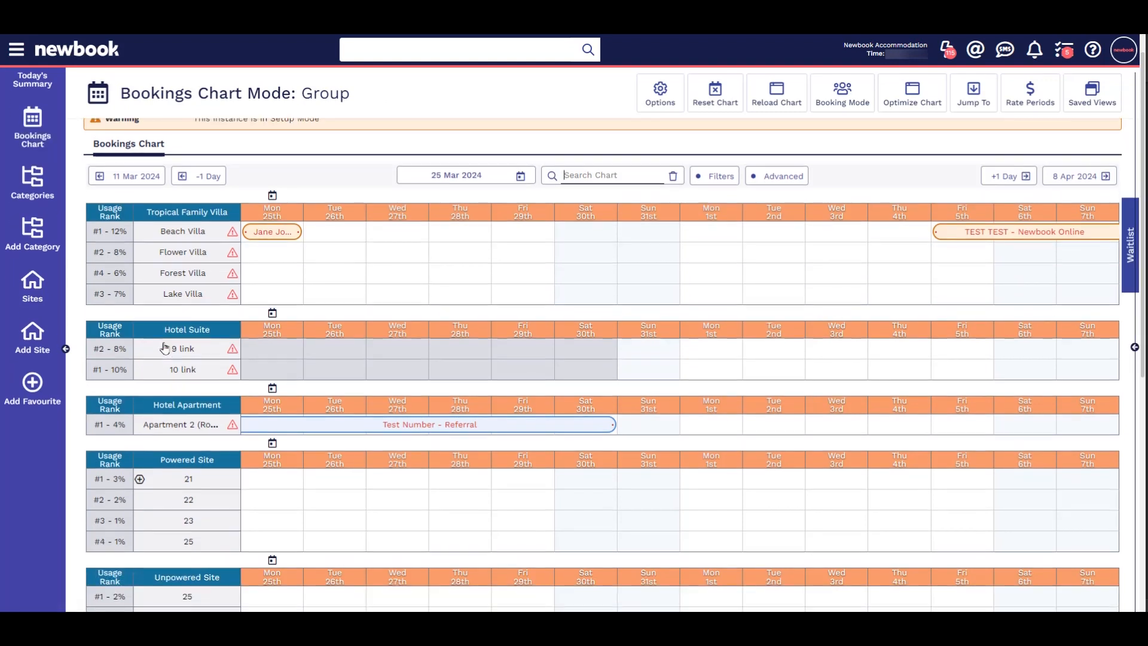
{"action": "scroll", "coordinate": [164, 348], "scroll_direction": "down", "scroll_amount": 3}
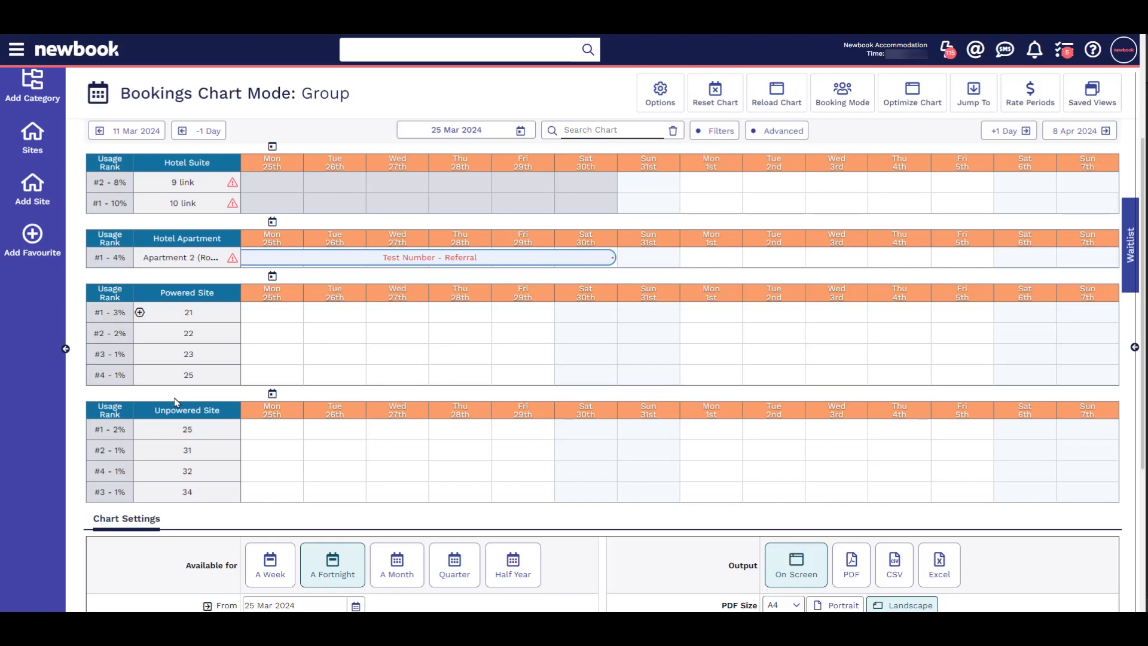
Step: Find the Sites list through a menu search for "sites" and start adding a new site
{"action": "left_click", "coordinate": [18, 51]}
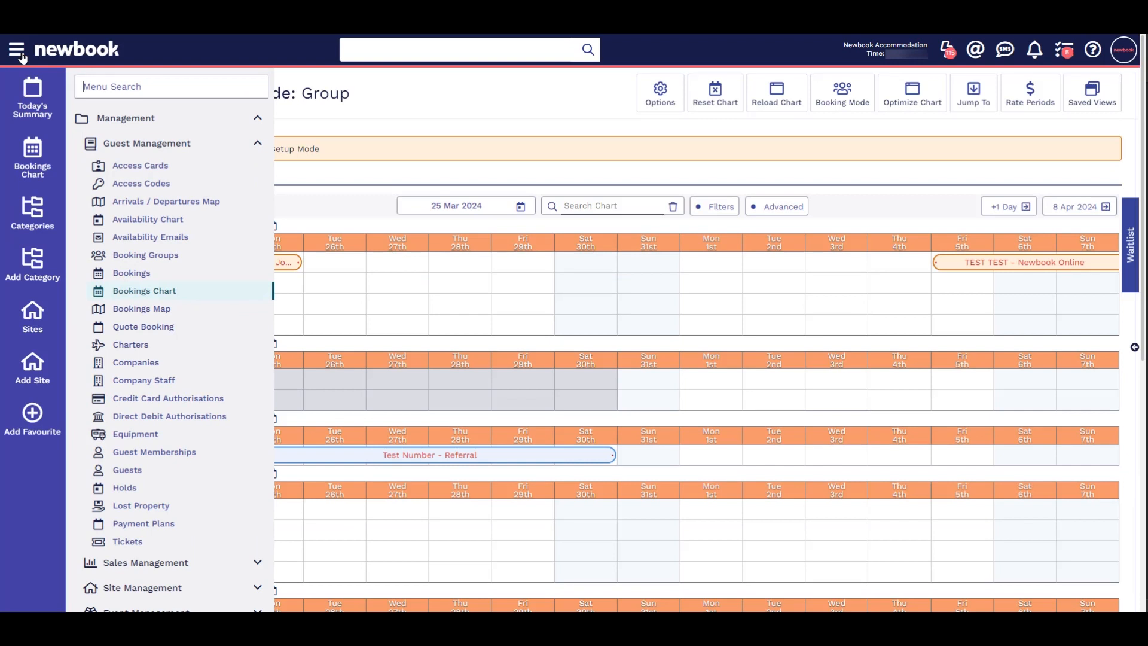
{"action": "type", "text": "sites"}
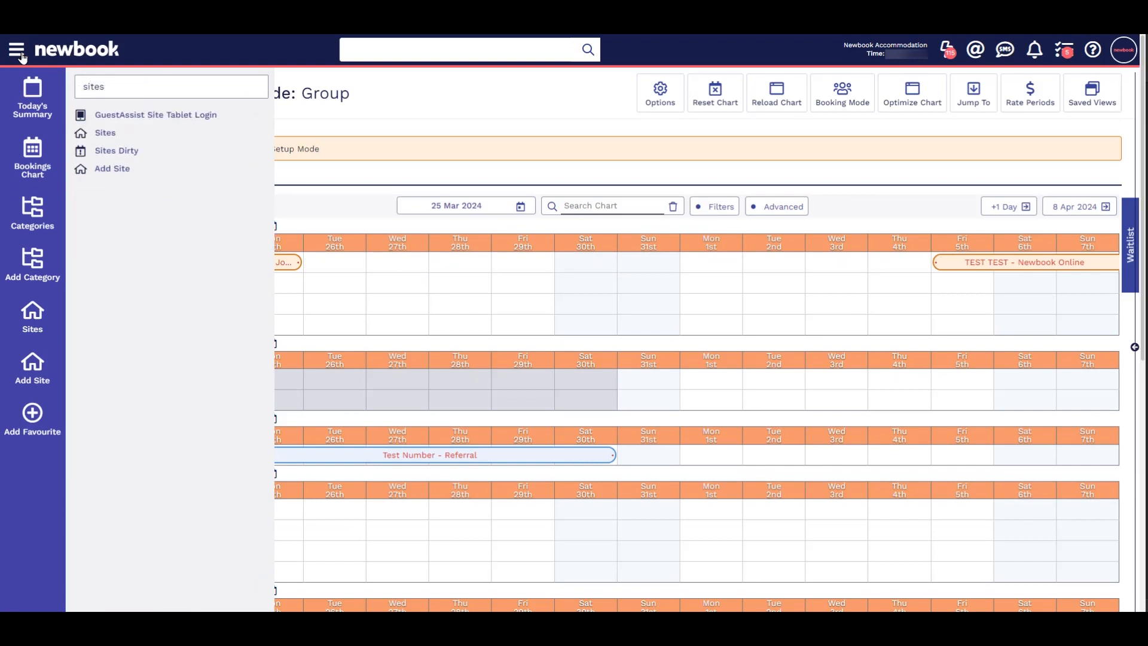
{"action": "left_click", "coordinate": [122, 134]}
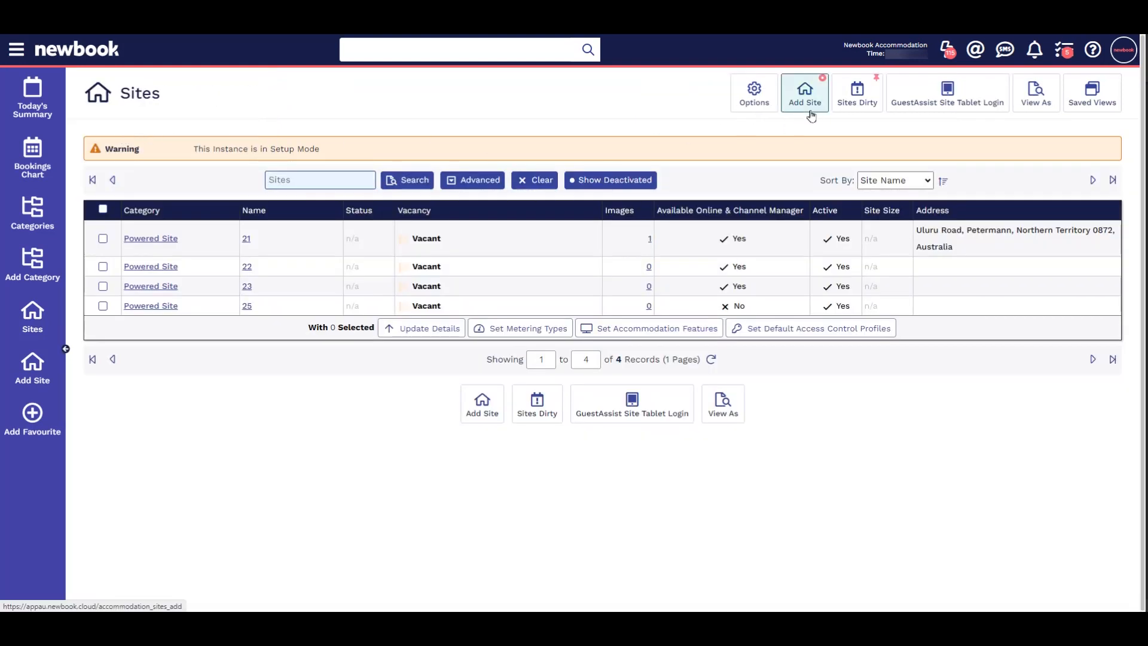
{"action": "left_click", "coordinate": [805, 96]}
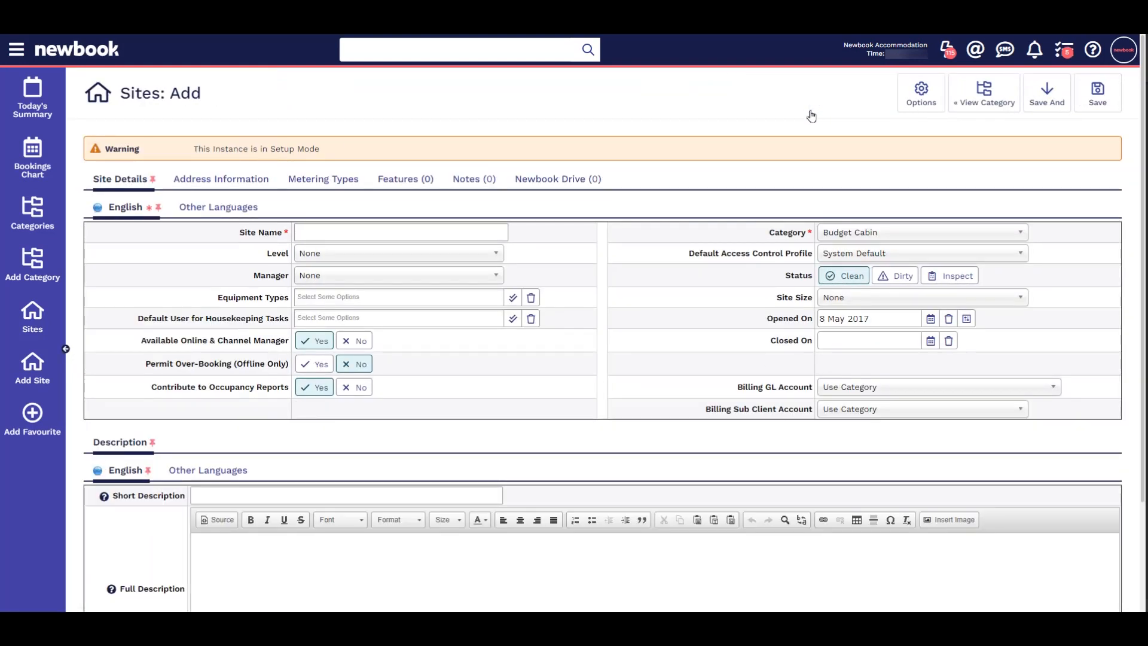
Step: Name the new site "Site 1" and check the available categories
{"action": "left_click_drag", "start_coordinate": [237, 232], "coordinate": [298, 231]}
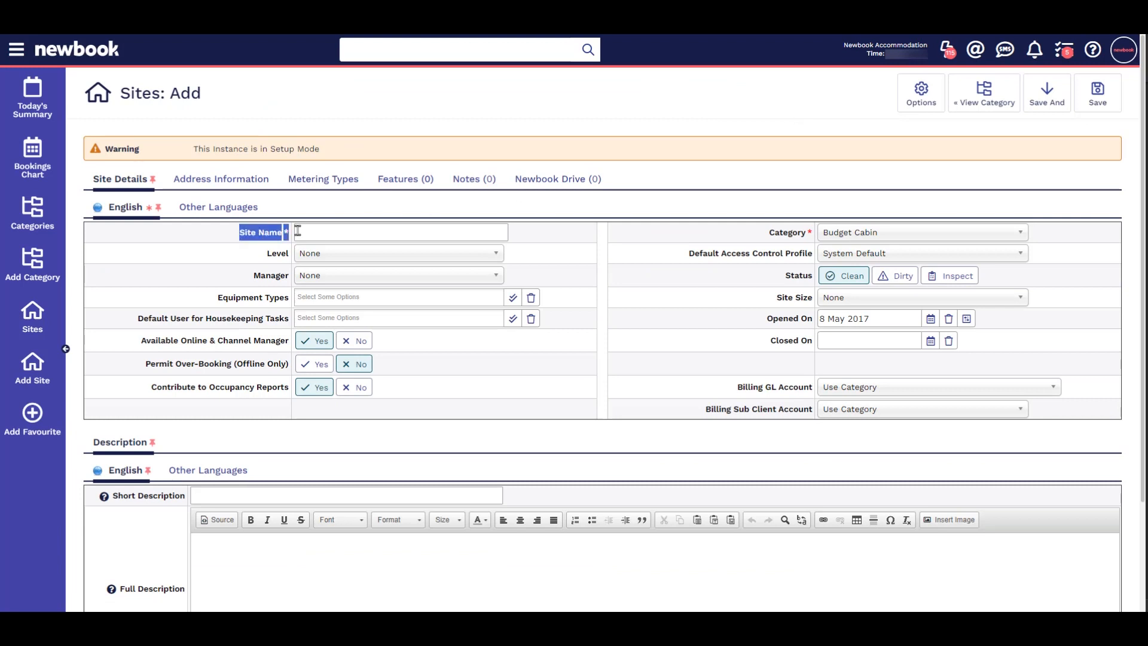
{"action": "left_click", "coordinate": [311, 232]}
{"action": "type", "text": "Site 1"}
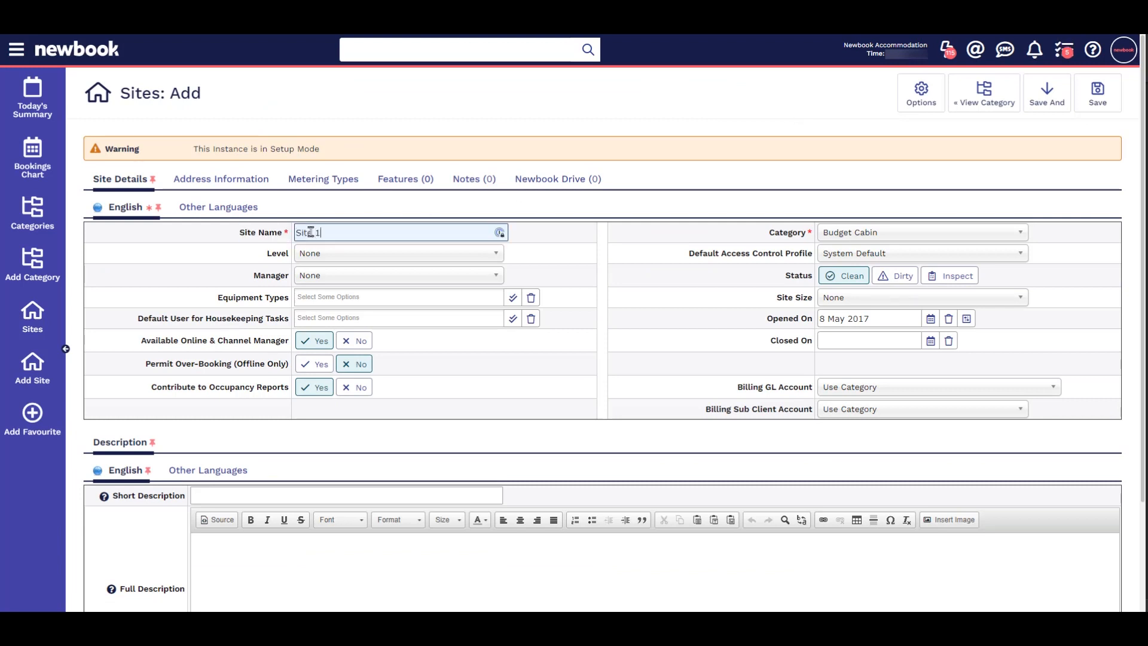
{"action": "left_click", "coordinate": [871, 241]}
{"action": "left_click", "coordinate": [870, 241]}
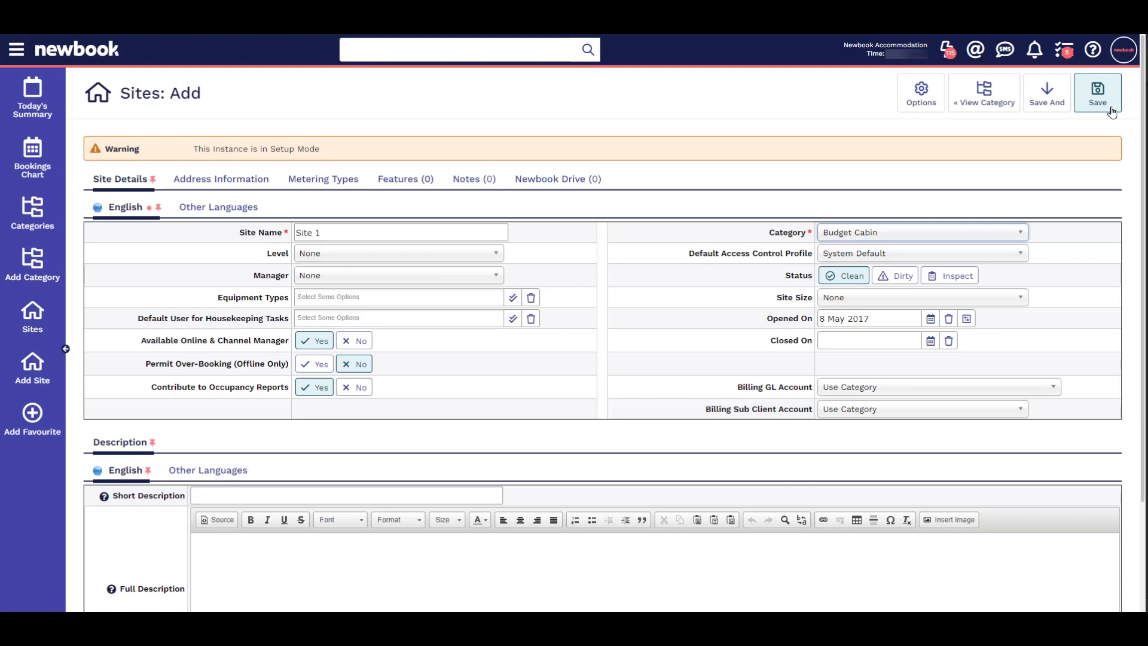
Step: Review the level, manager, equipment type and default housekeeping user options, along with the over-booking setting
{"action": "left_click", "coordinate": [318, 262]}
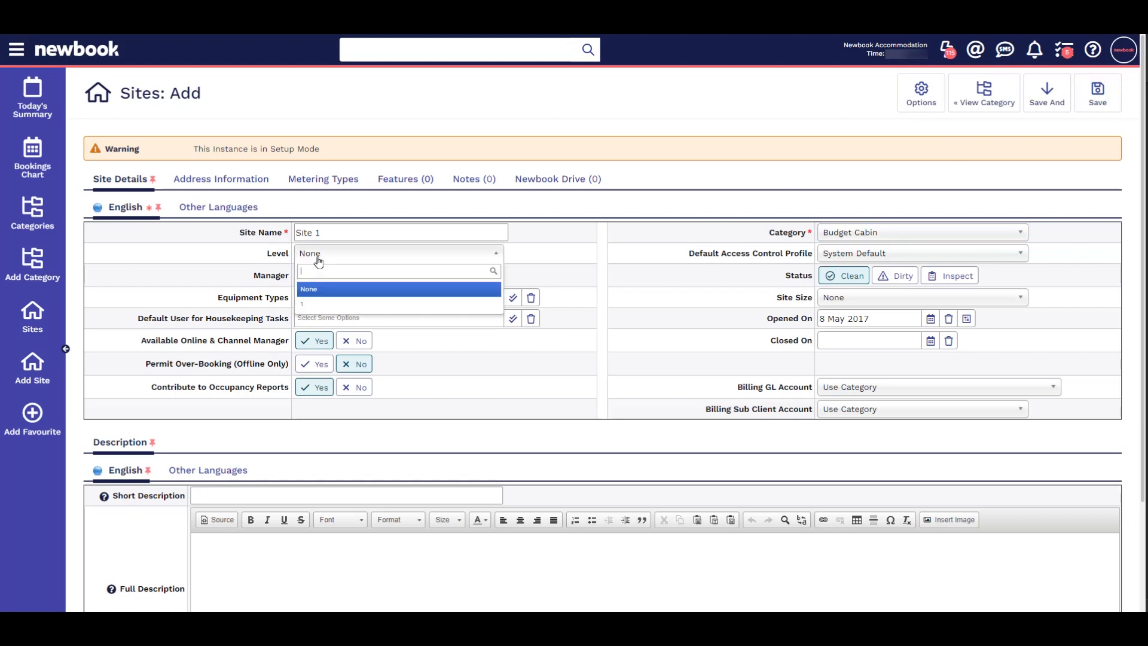
{"action": "left_click", "coordinate": [318, 261]}
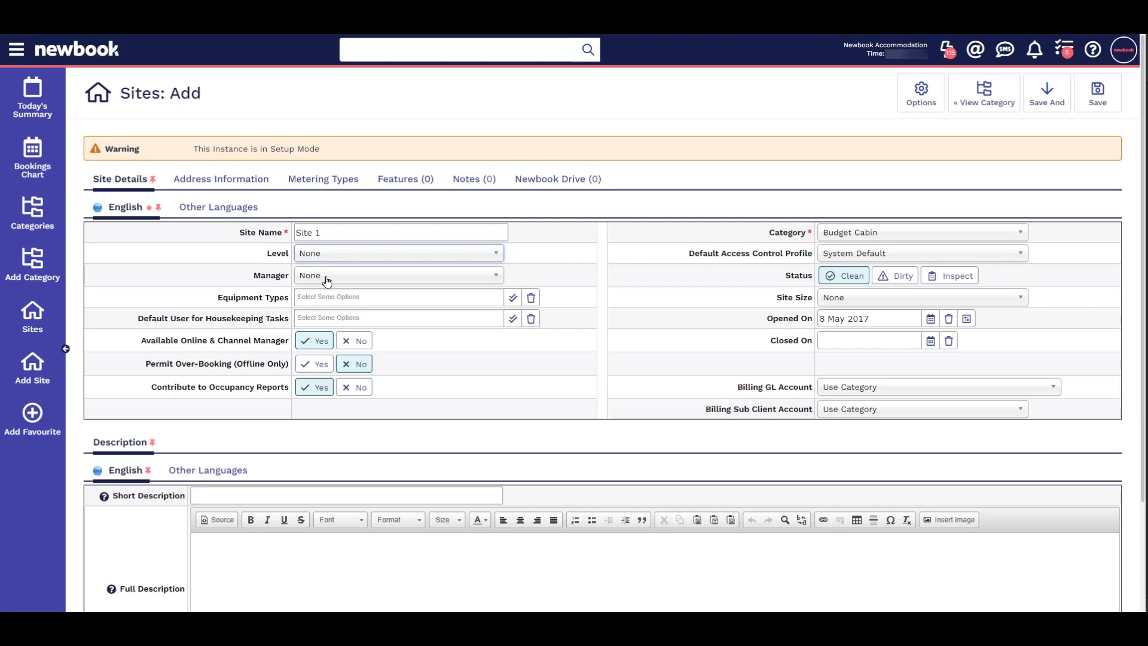
{"action": "left_click", "coordinate": [326, 279]}
{"action": "left_click", "coordinate": [326, 281]}
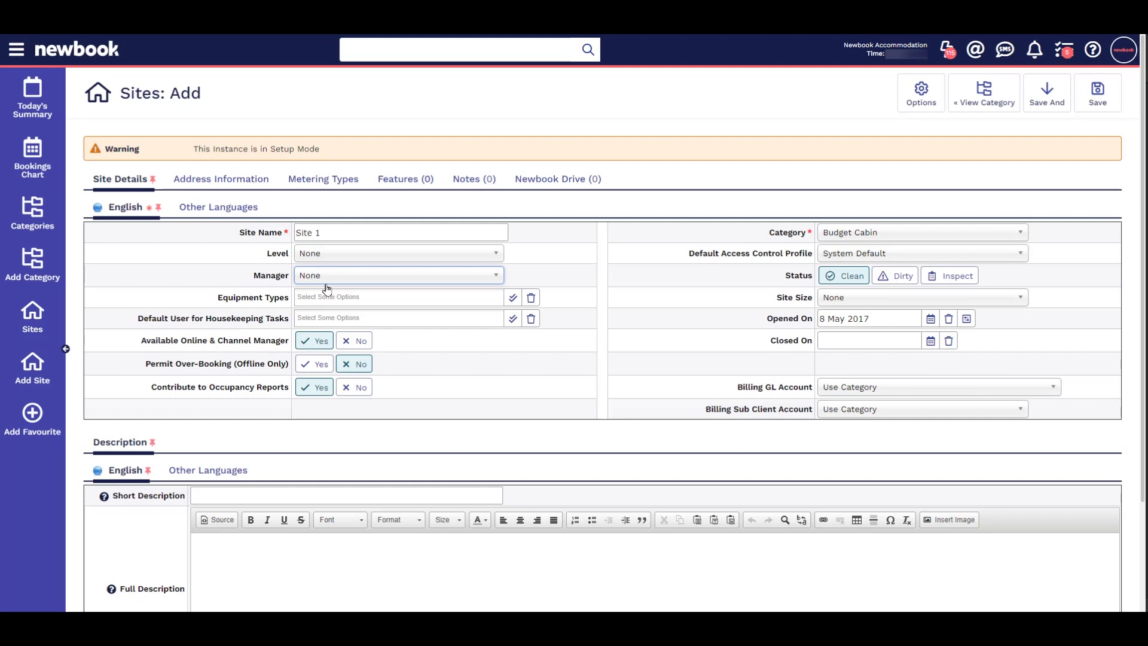
{"action": "left_click", "coordinate": [326, 297]}
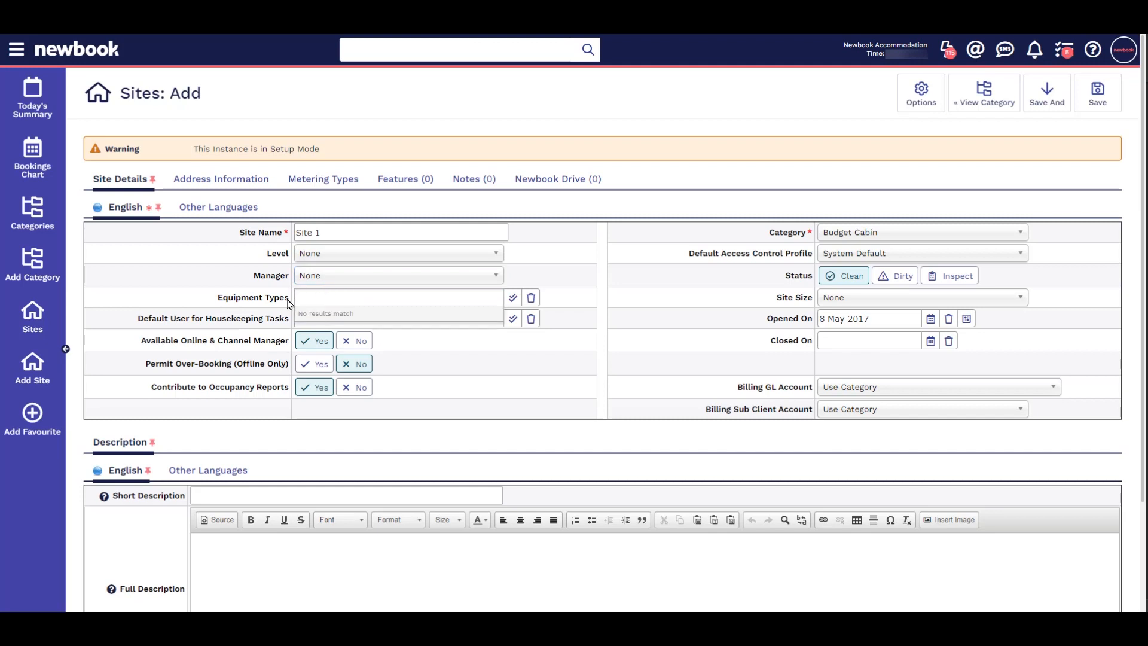
{"action": "left_click", "coordinate": [575, 310]}
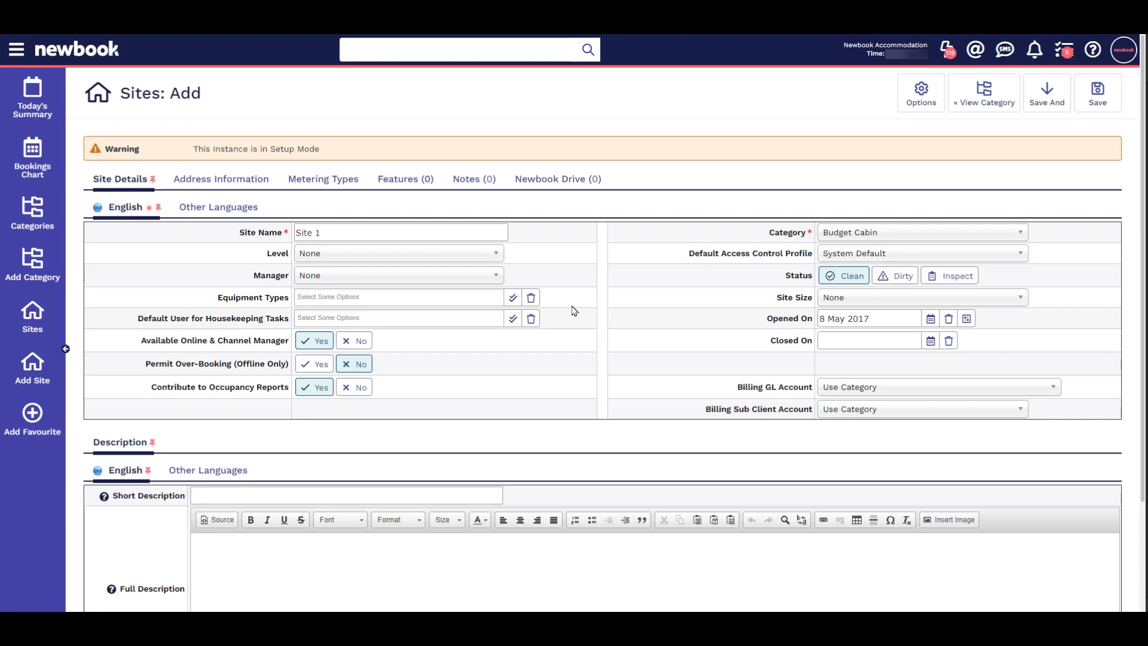
{"action": "left_click", "coordinate": [300, 320]}
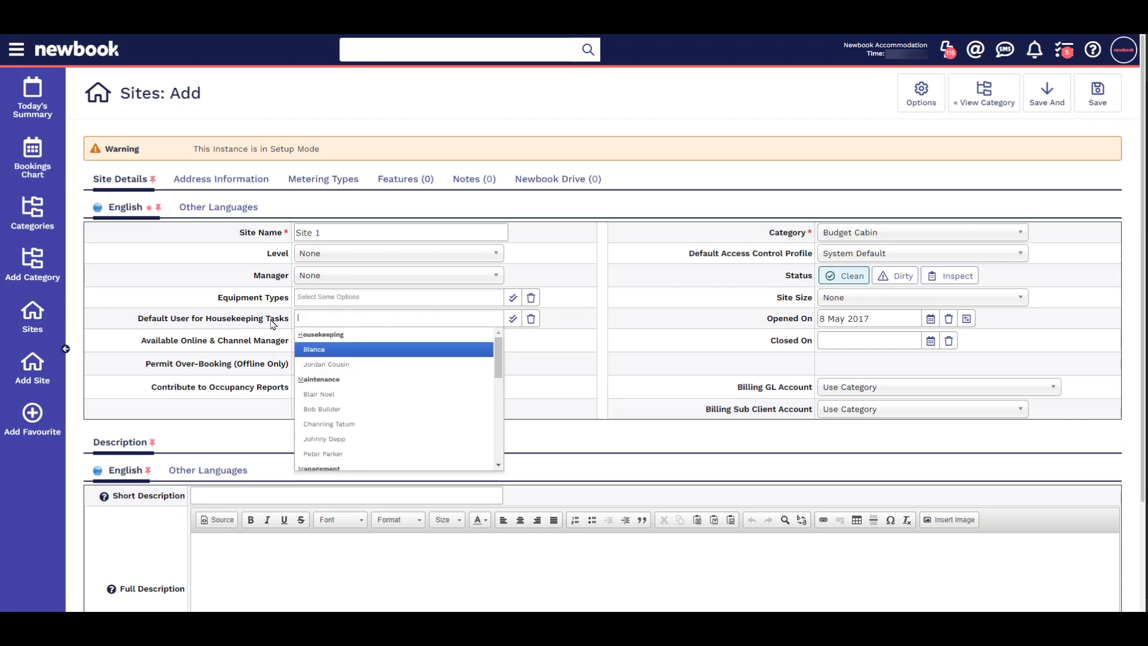
{"action": "left_click", "coordinate": [571, 318]}
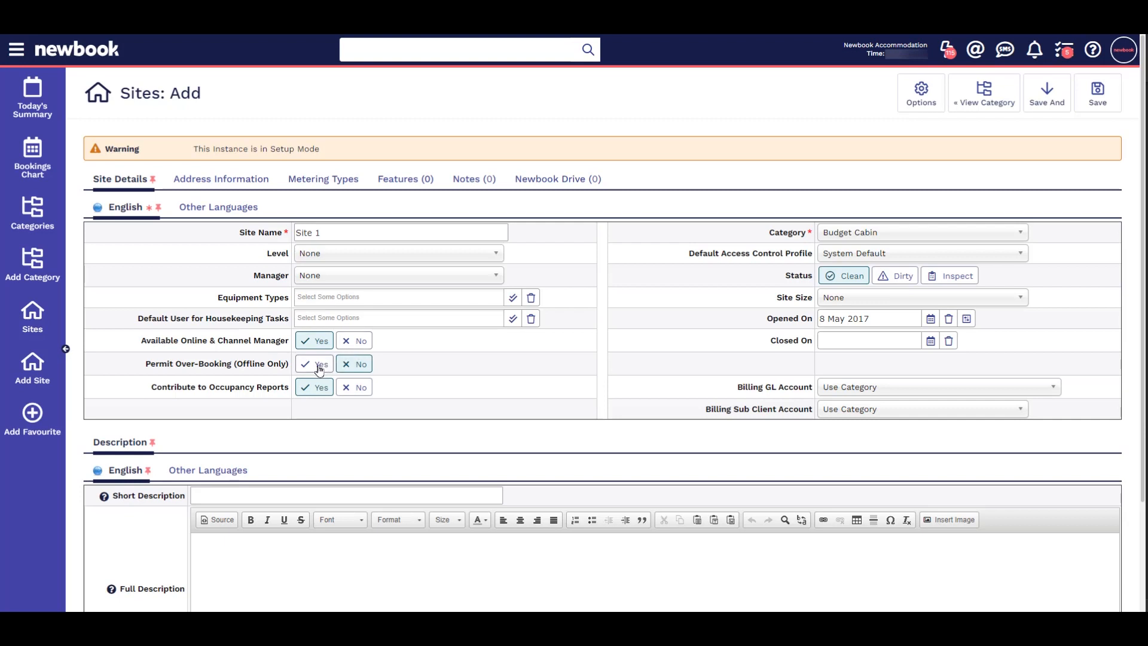
{"action": "left_click_drag", "start_coordinate": [237, 367], "coordinate": [286, 366]}
{"action": "left_click", "coordinate": [319, 402]}
Step: Assign the site to the Budget Cabin category and review the default access control profile options
{"action": "left_click", "coordinate": [871, 234]}
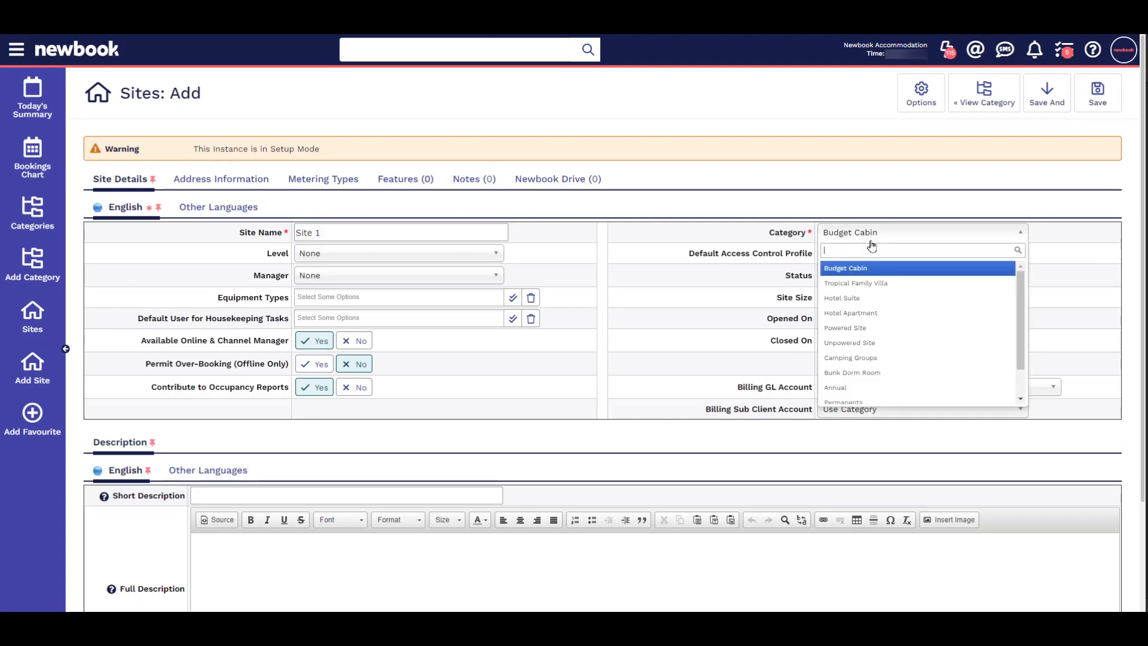
{"action": "left_click", "coordinate": [864, 268]}
{"action": "left_click", "coordinate": [854, 254]}
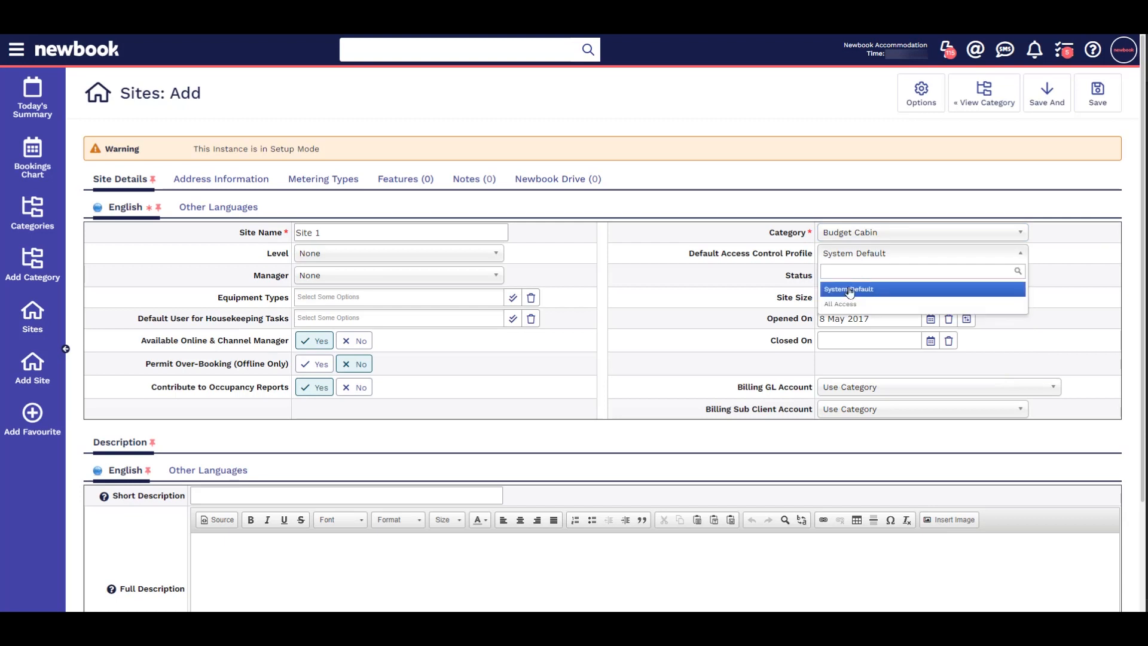
{"action": "left_click", "coordinate": [766, 270]}
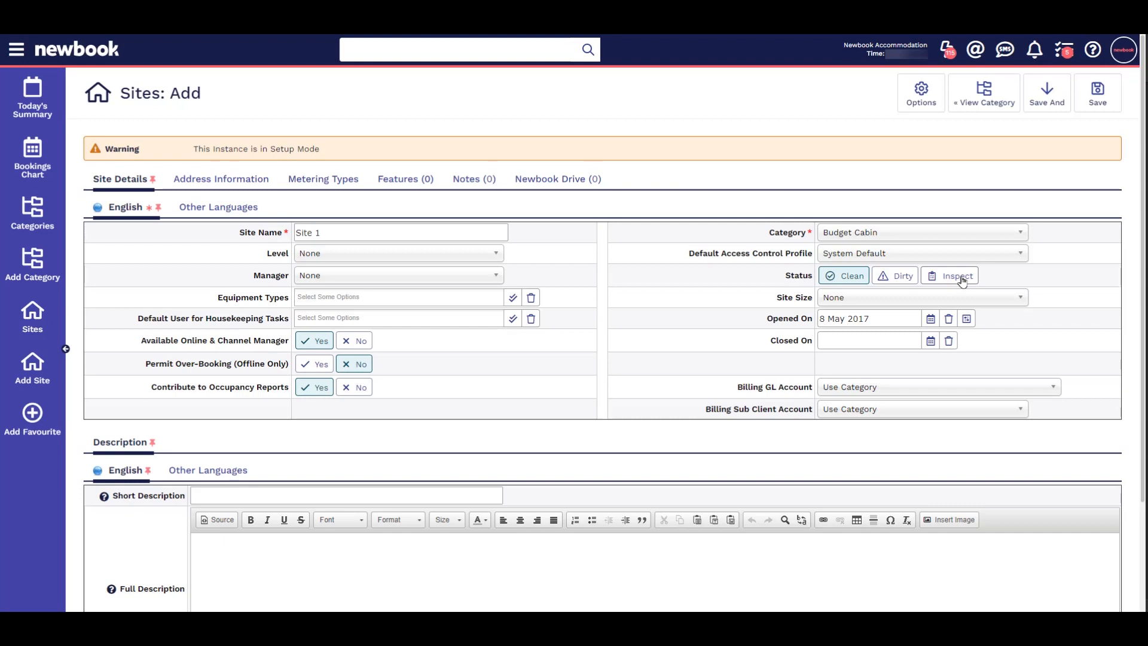
Step: Set the site size to 10x10 and the opening date to today, 25 Mar 2024
{"action": "left_click", "coordinate": [906, 298]}
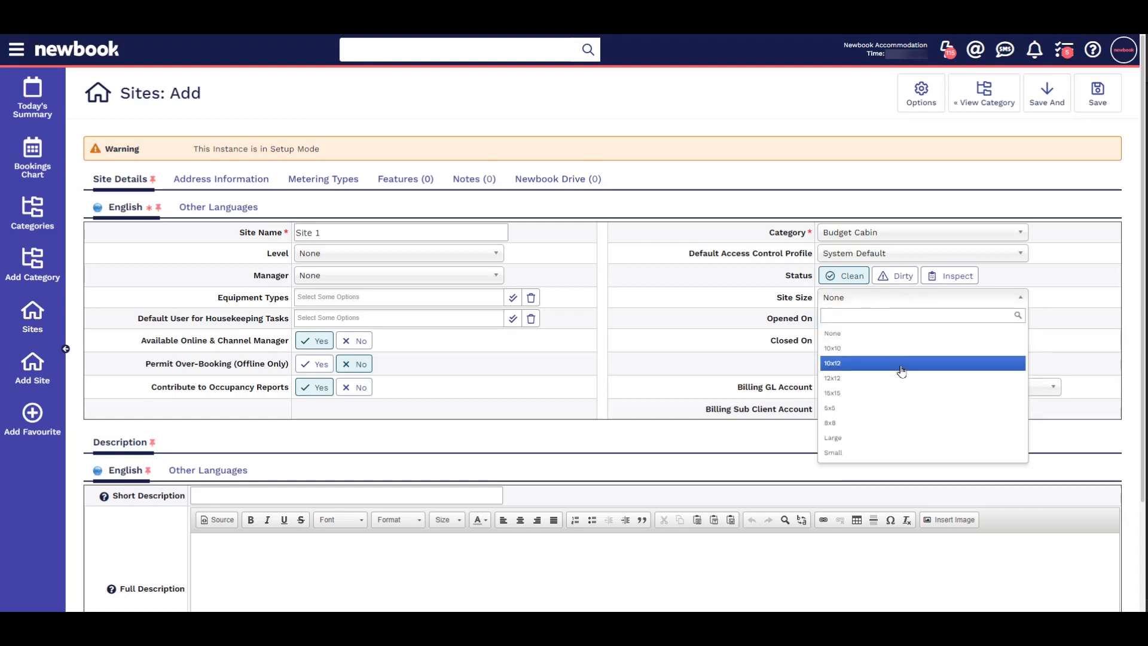
{"action": "left_click", "coordinate": [895, 349]}
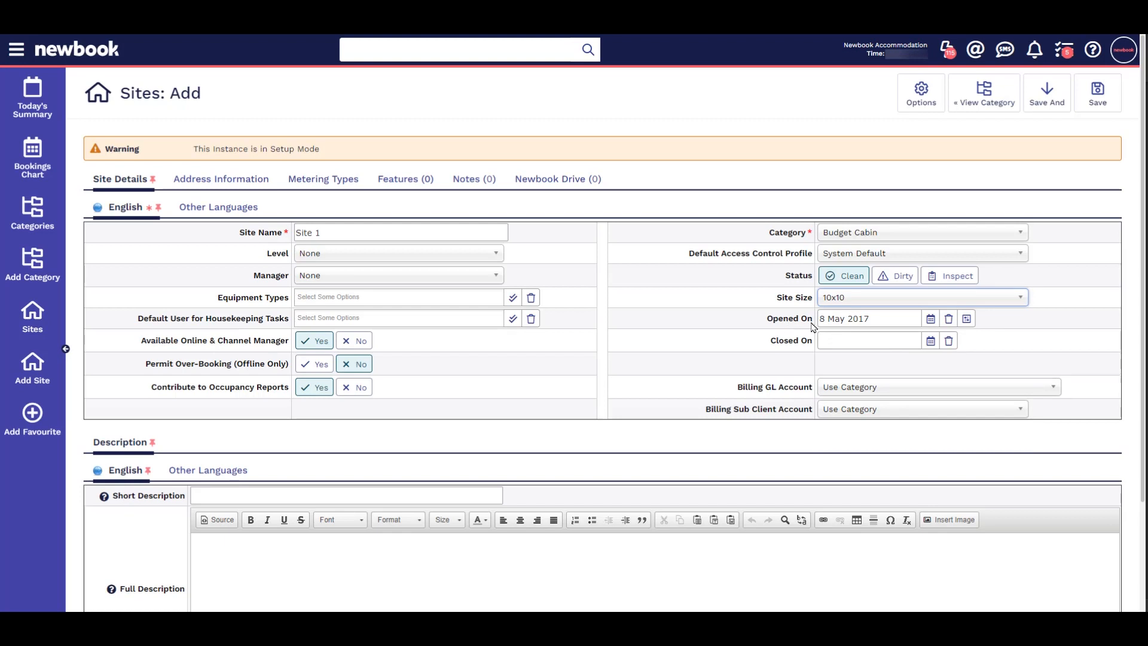
{"action": "left_click", "coordinate": [930, 318]}
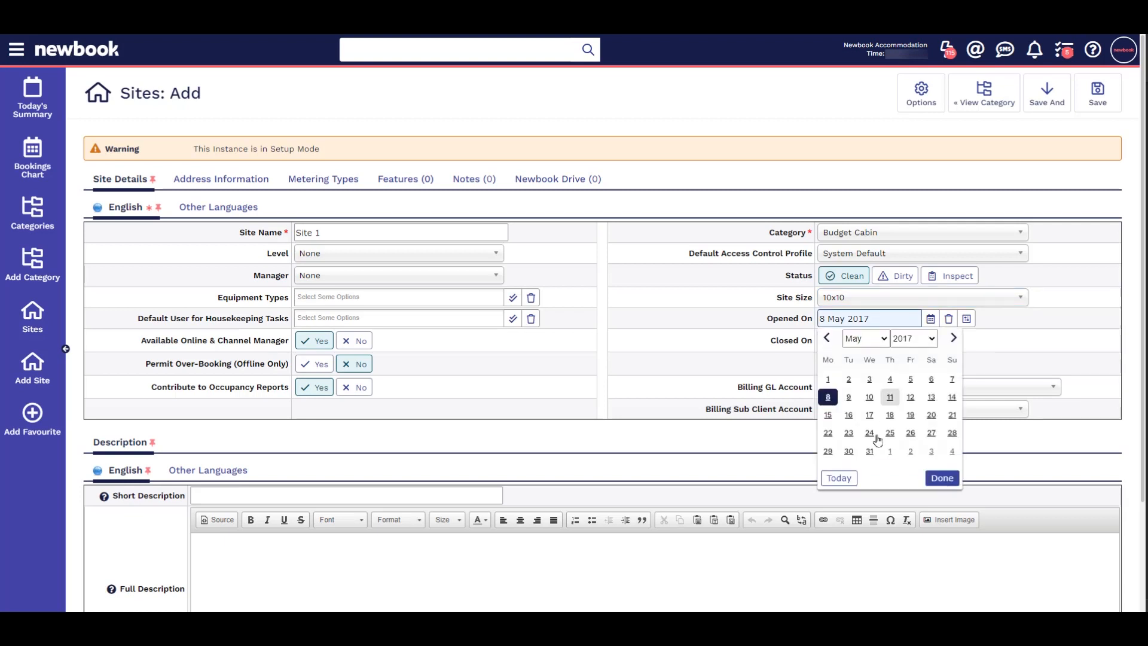
{"action": "left_click", "coordinate": [840, 478]}
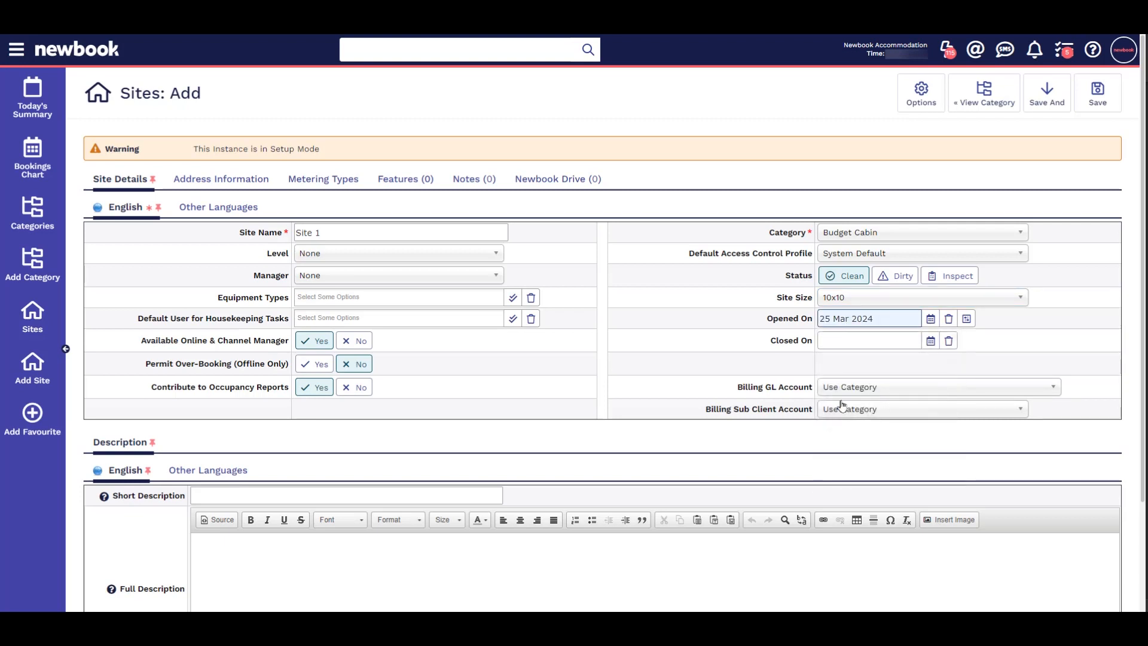
Step: Review the closing date calendar and the options for the billing GL account and billing sub client account
{"action": "left_click", "coordinate": [931, 341]}
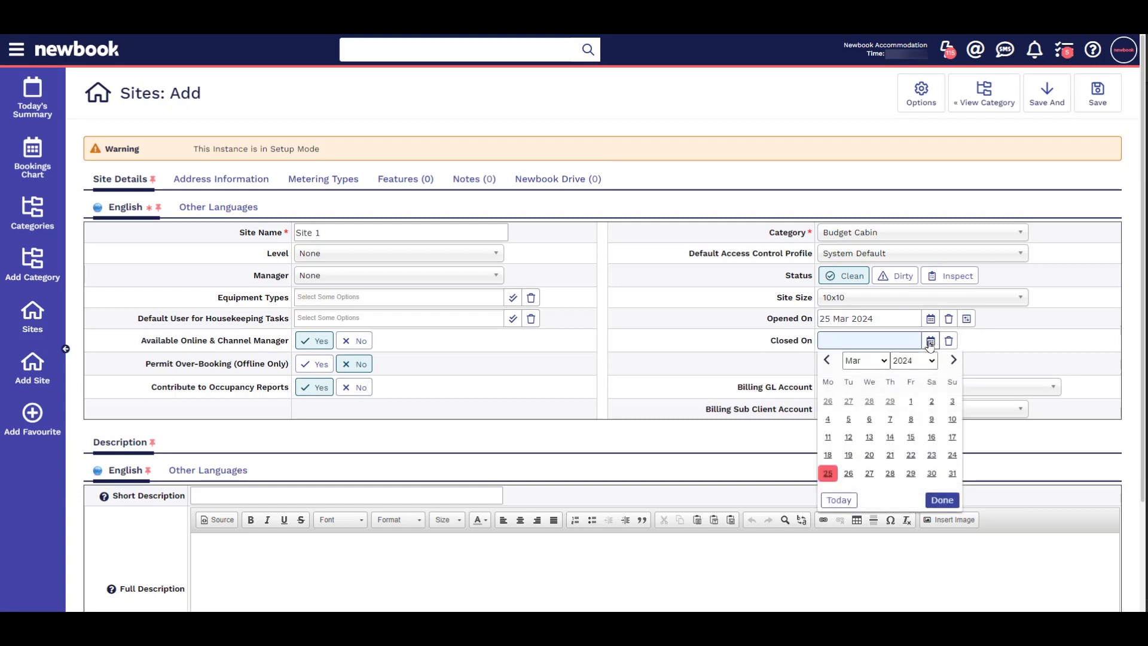
{"action": "left_click", "coordinate": [1001, 347]}
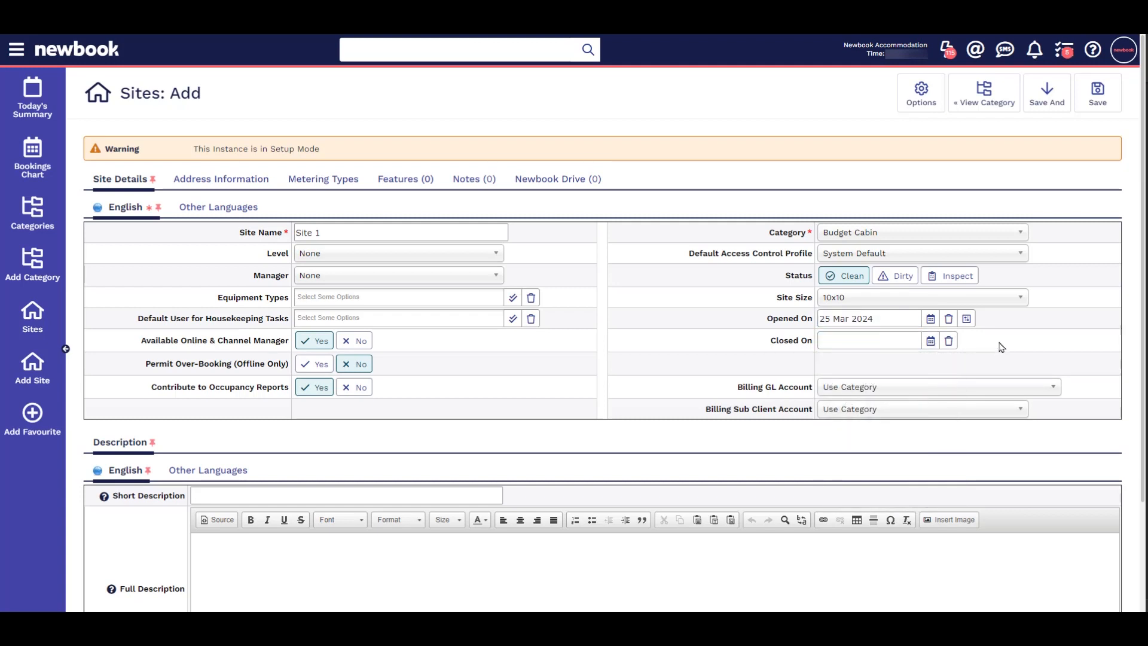
{"action": "left_click", "coordinate": [875, 390]}
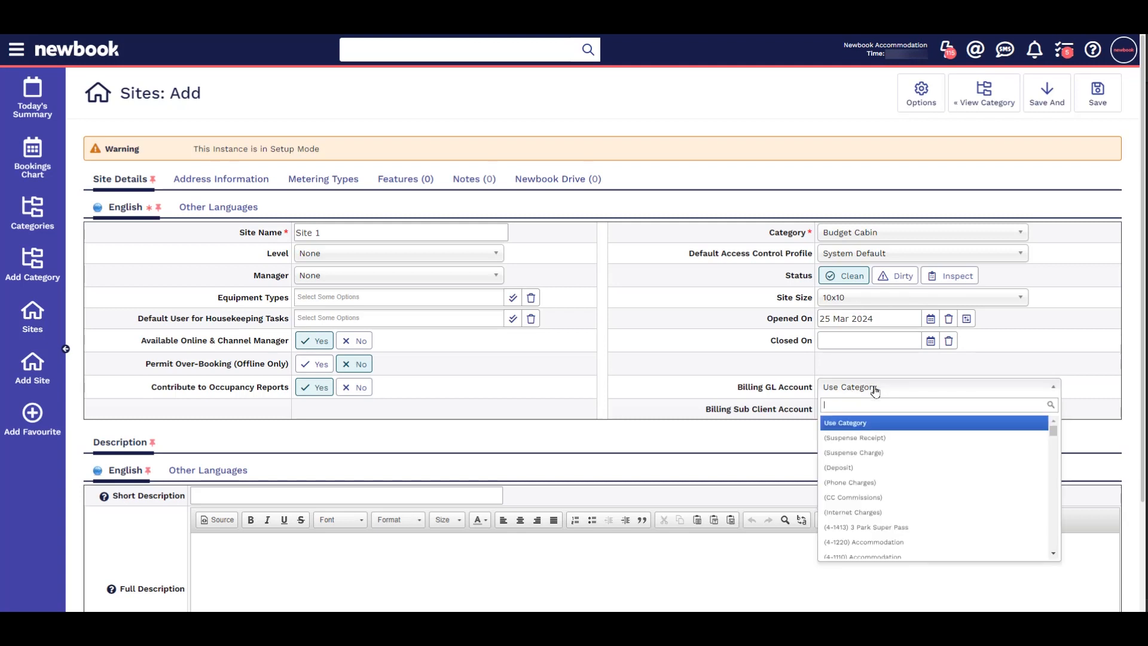
{"action": "left_click", "coordinate": [874, 390]}
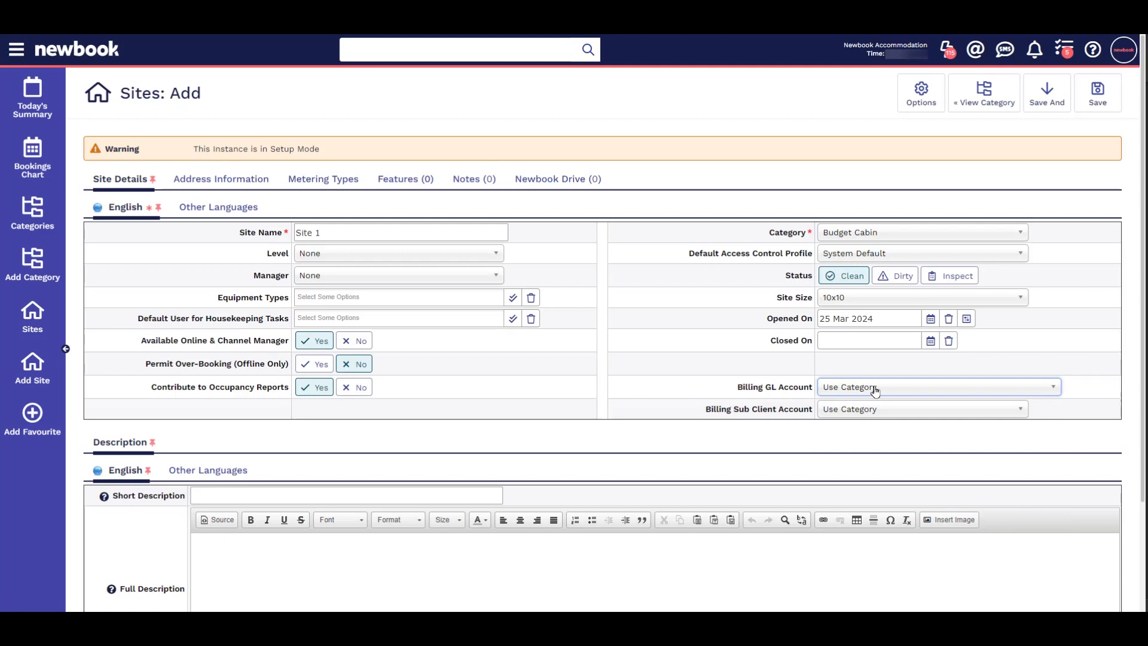
{"action": "left_click", "coordinate": [874, 410]}
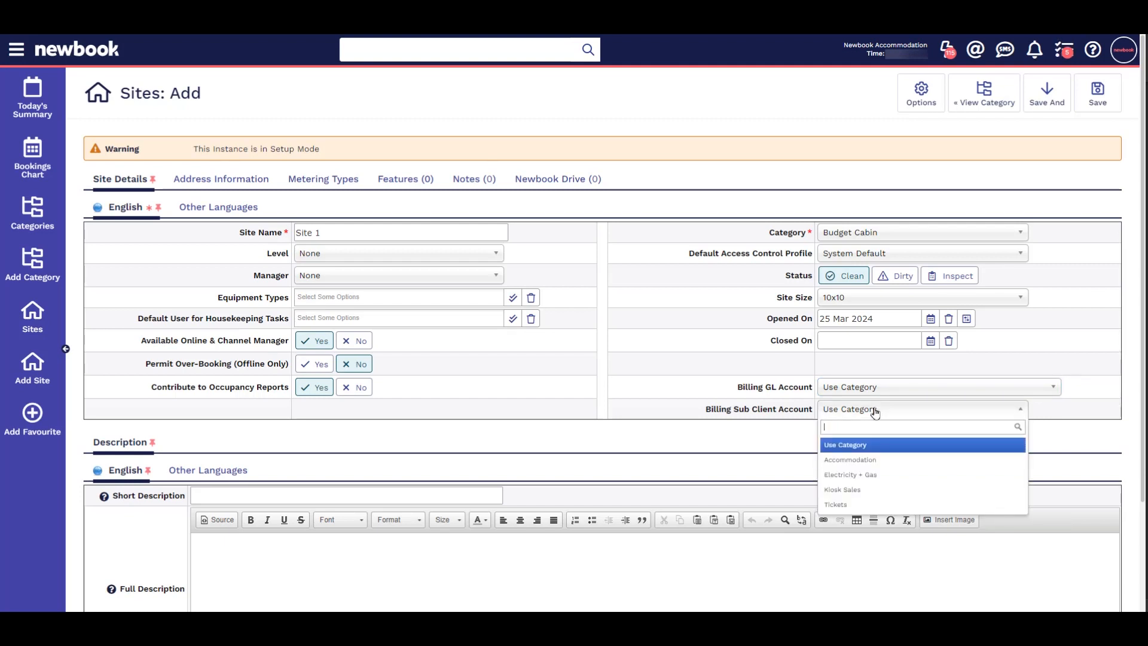
{"action": "left_click", "coordinate": [875, 410]}
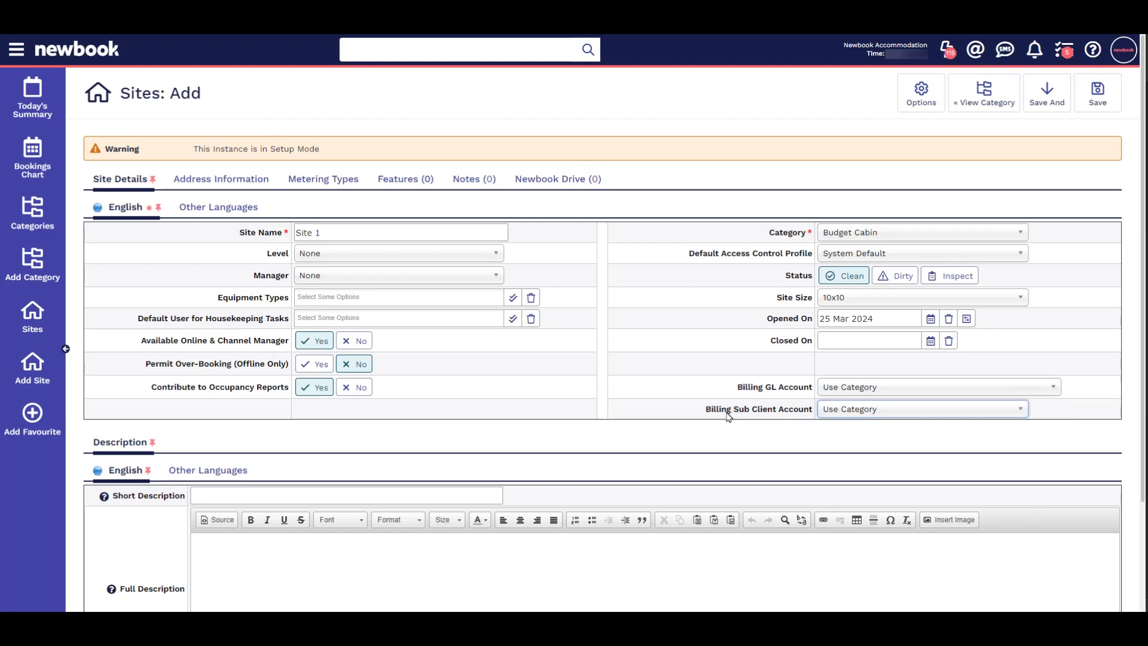
Step: Enter "Please be advised Site 1 is a little rocky" as the site's full description
{"action": "scroll", "coordinate": [727, 412], "scroll_direction": "down", "scroll_amount": 2}
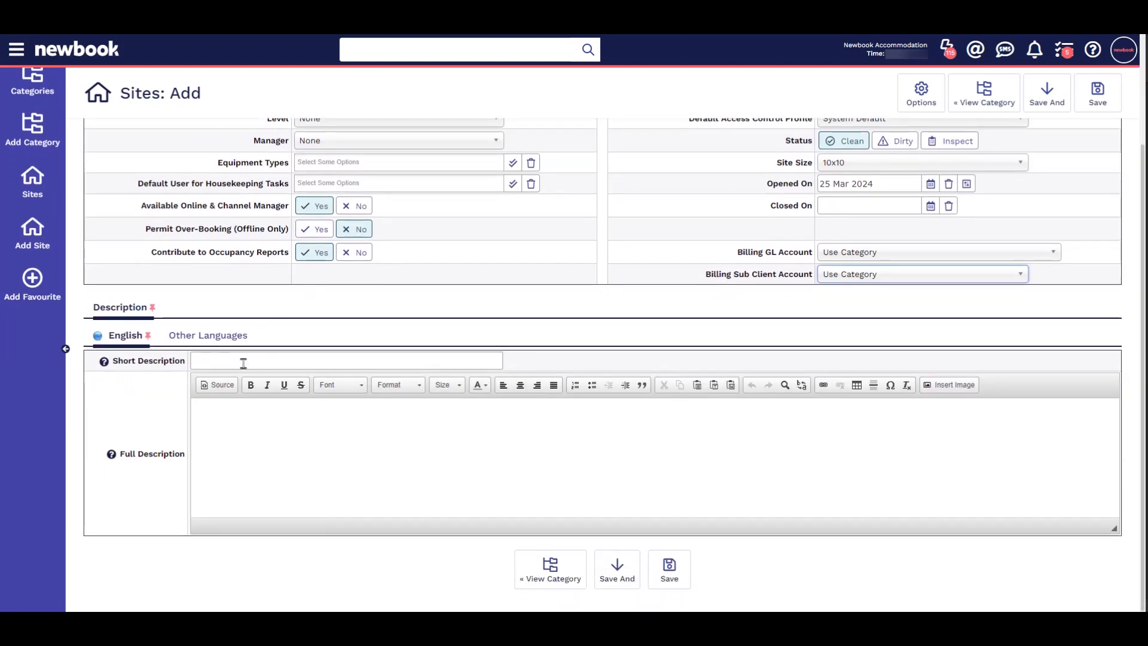
{"action": "left_click", "coordinate": [231, 402]}
{"action": "type", "text": "Please be advised Site 1 is a little rocky"}
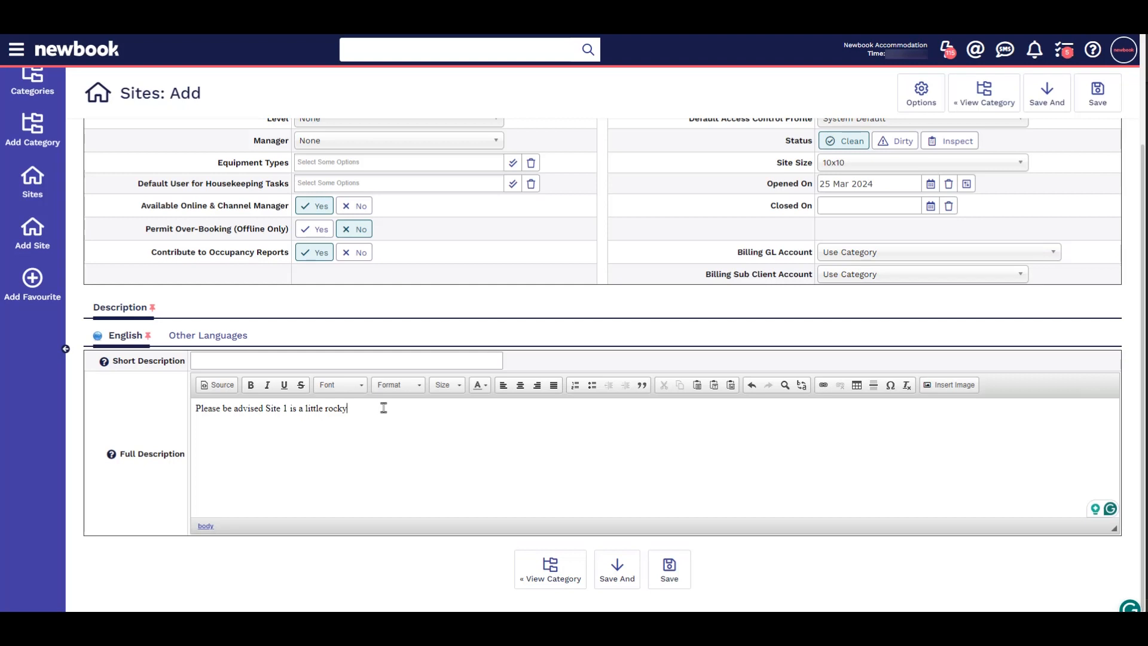
Step: Fill in the site's address information by looking up its street address and choosing the matching Queensland suggestion
{"action": "scroll", "coordinate": [383, 407], "scroll_direction": "up", "scroll_amount": 3}
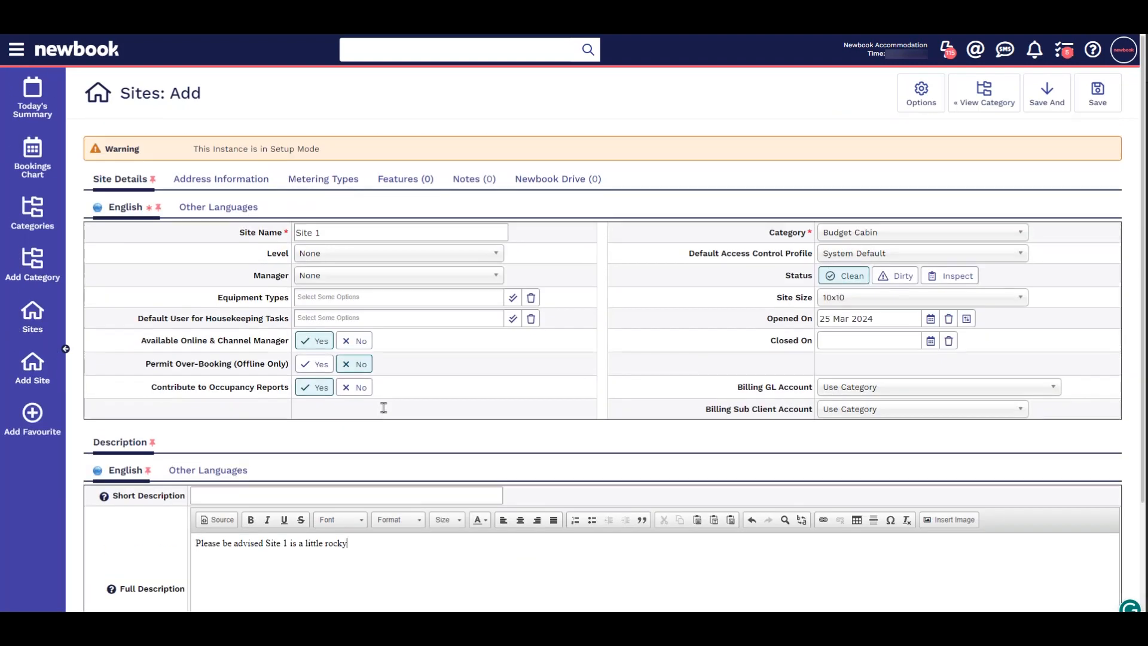
{"action": "left_click", "coordinate": [213, 181]}
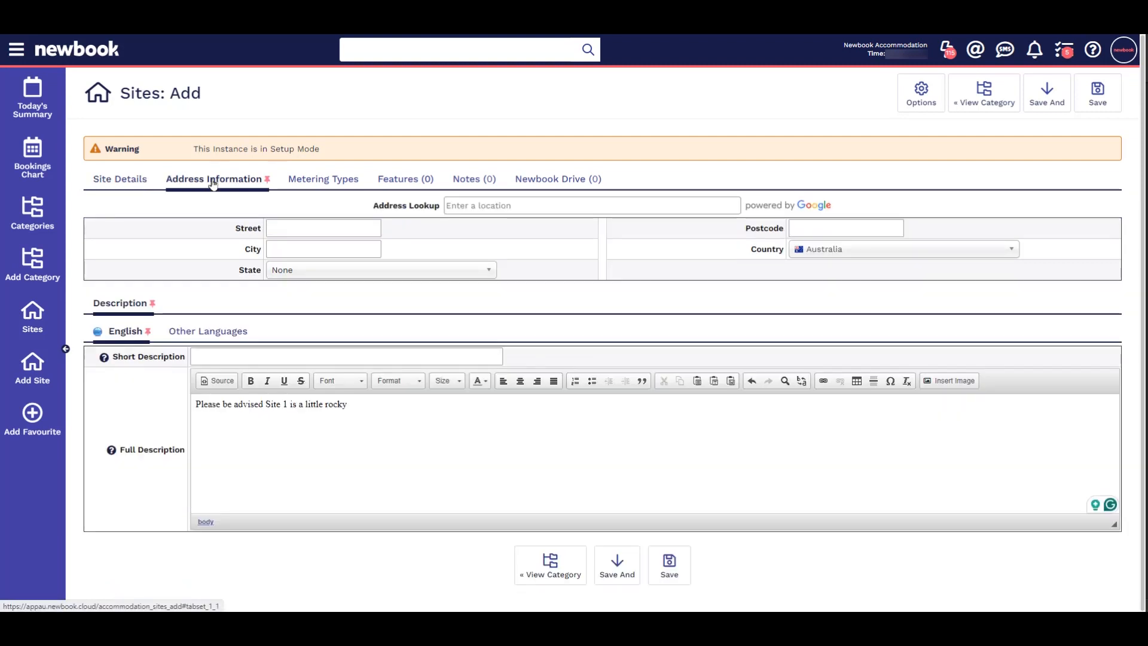
{"action": "left_click", "coordinate": [523, 213]}
{"action": "type", "text": "7 ouyan"}
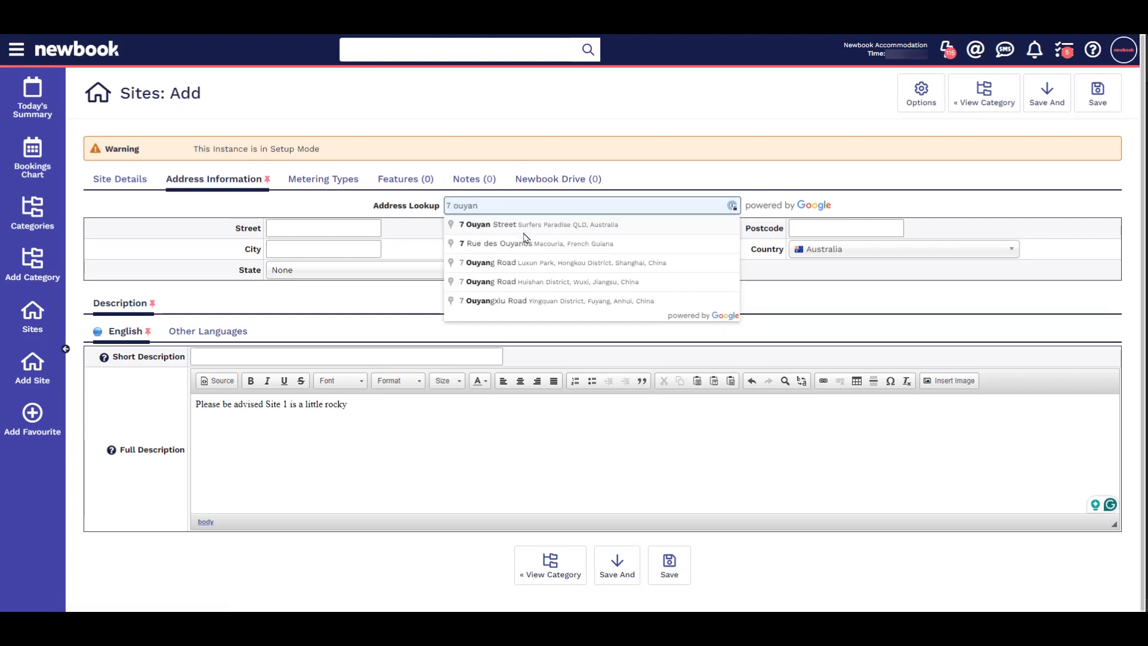
{"action": "left_click", "coordinate": [528, 226]}
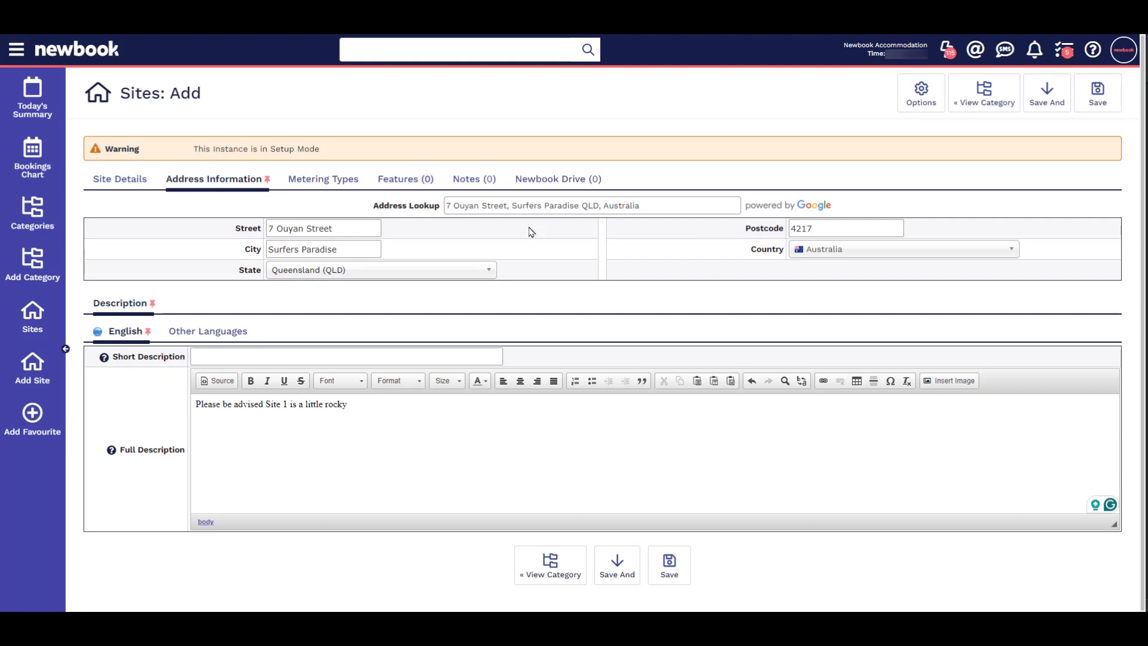
Step: Enable the Electricity metering type for the site
{"action": "left_click", "coordinate": [330, 183]}
{"action": "left_click", "coordinate": [218, 222]}
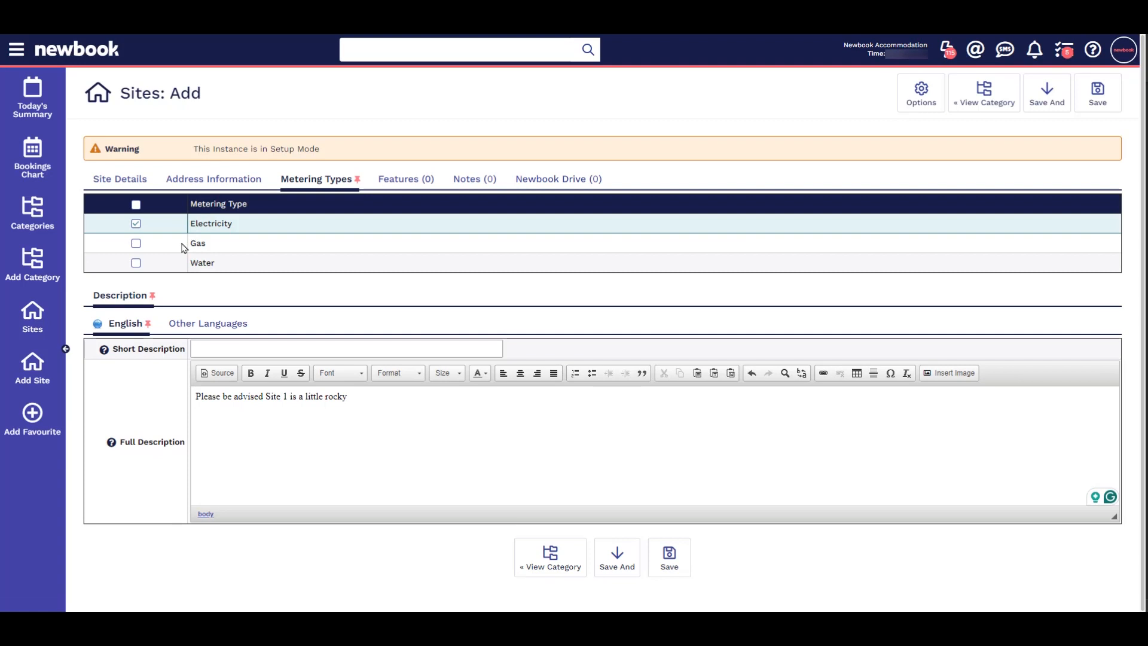
Step: Try overriding the category features to view the feature quantities, and switch the override back to No
{"action": "left_click", "coordinate": [403, 179]}
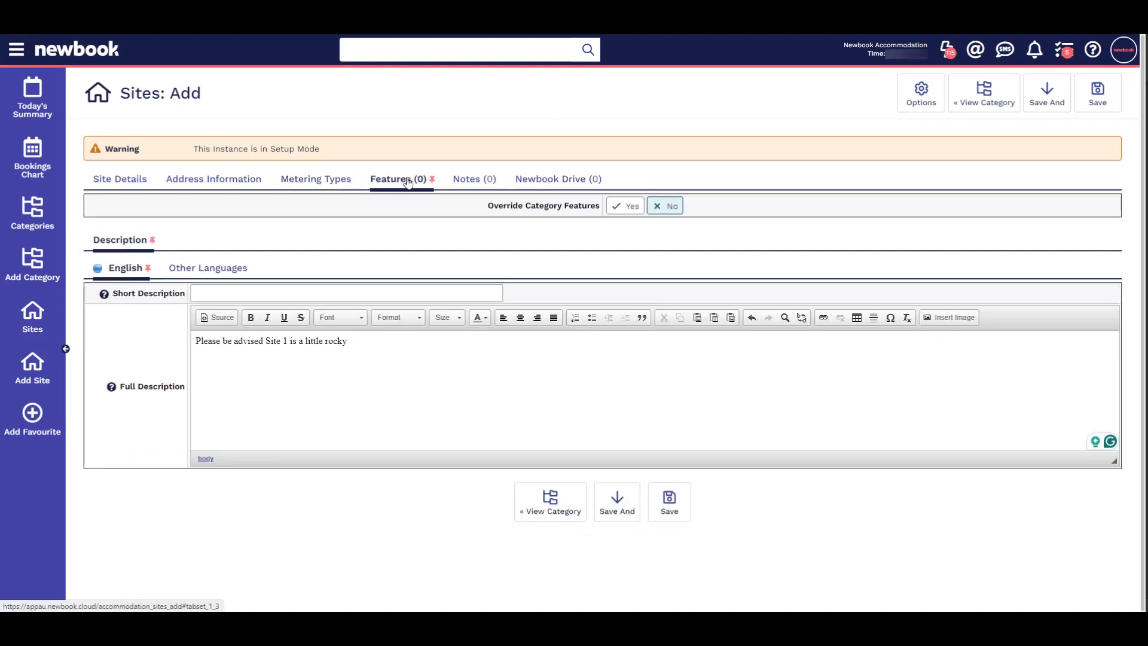
{"action": "left_click_drag", "start_coordinate": [488, 206], "coordinate": [608, 210]}
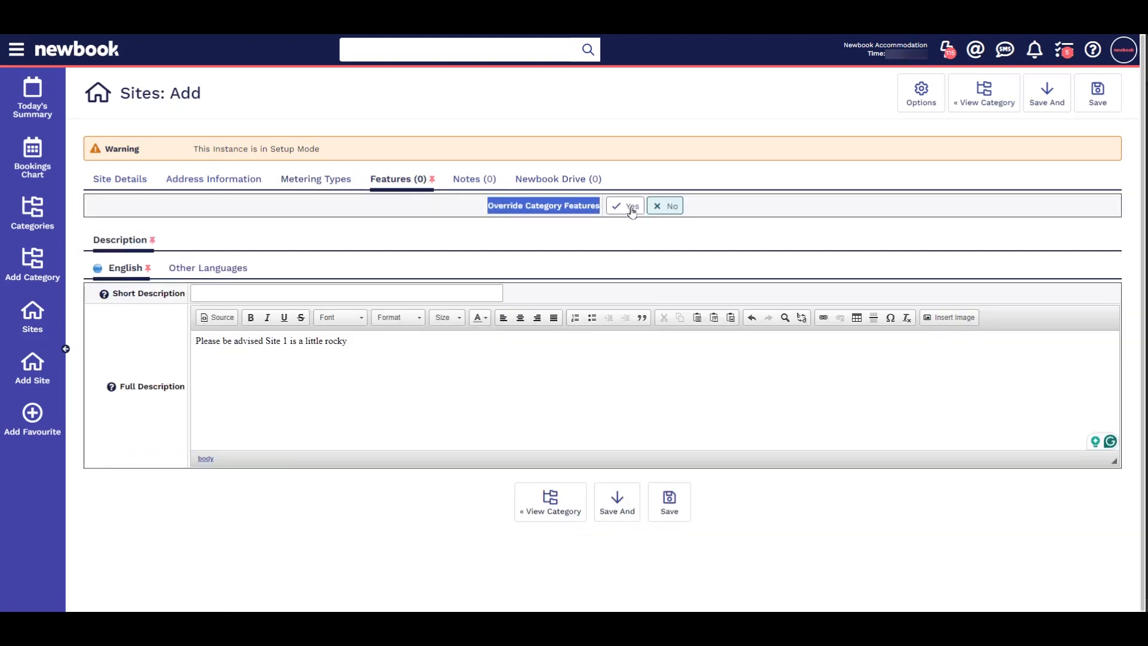
{"action": "left_click", "coordinate": [632, 209]}
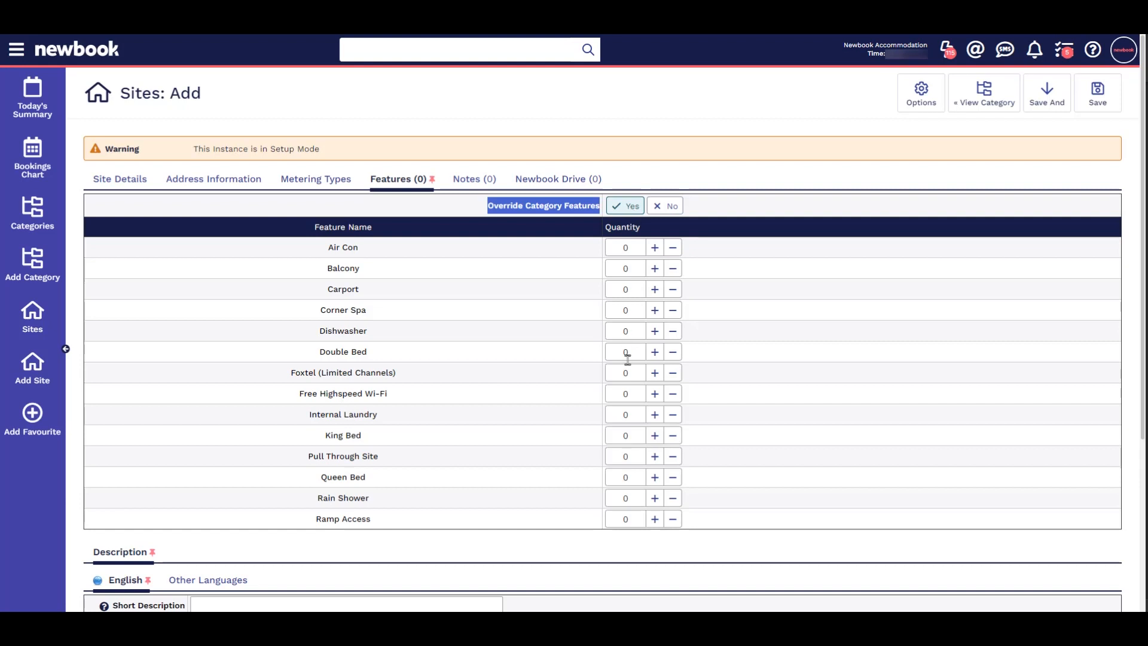
{"action": "left_click", "coordinate": [665, 207]}
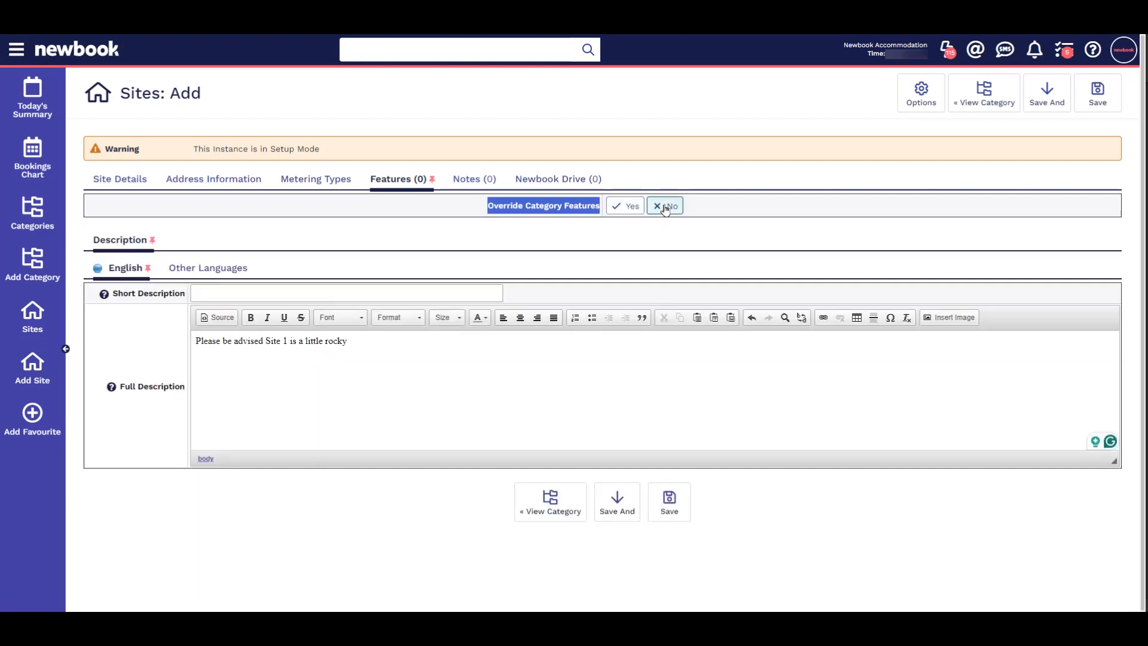
Step: Add an Information note to the site reading "Make sure guests know site is rocky before check in"
{"action": "left_click", "coordinate": [483, 181]}
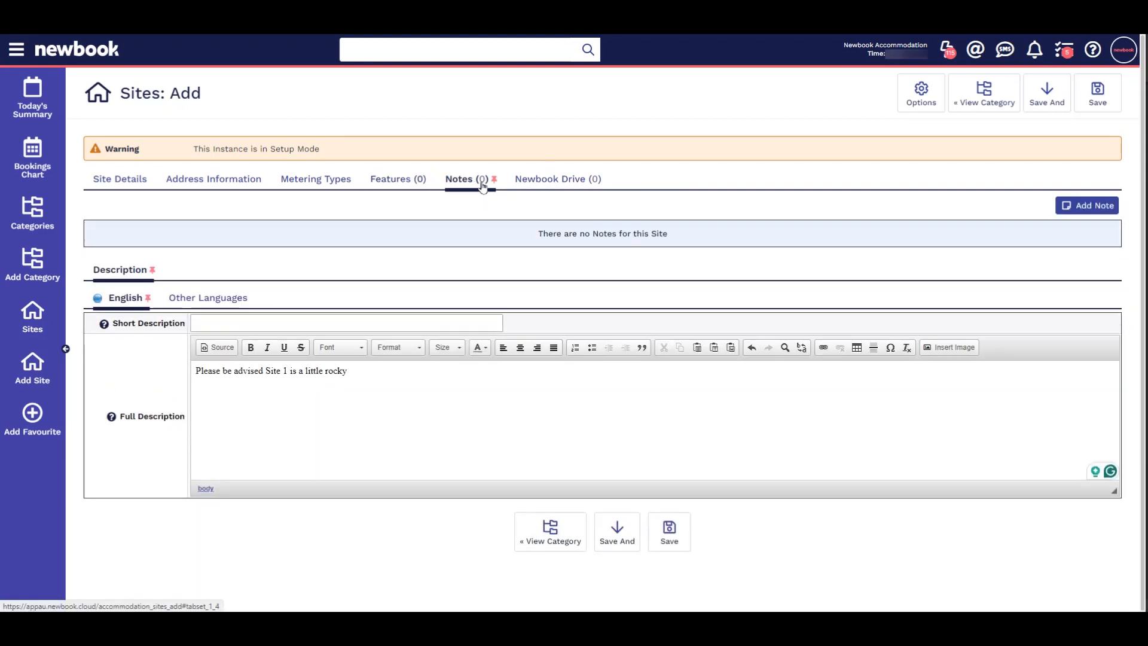
{"action": "left_click", "coordinate": [1102, 206]}
{"action": "left_click", "coordinate": [411, 353]}
{"action": "type", "text": "Make sure guests know si"}
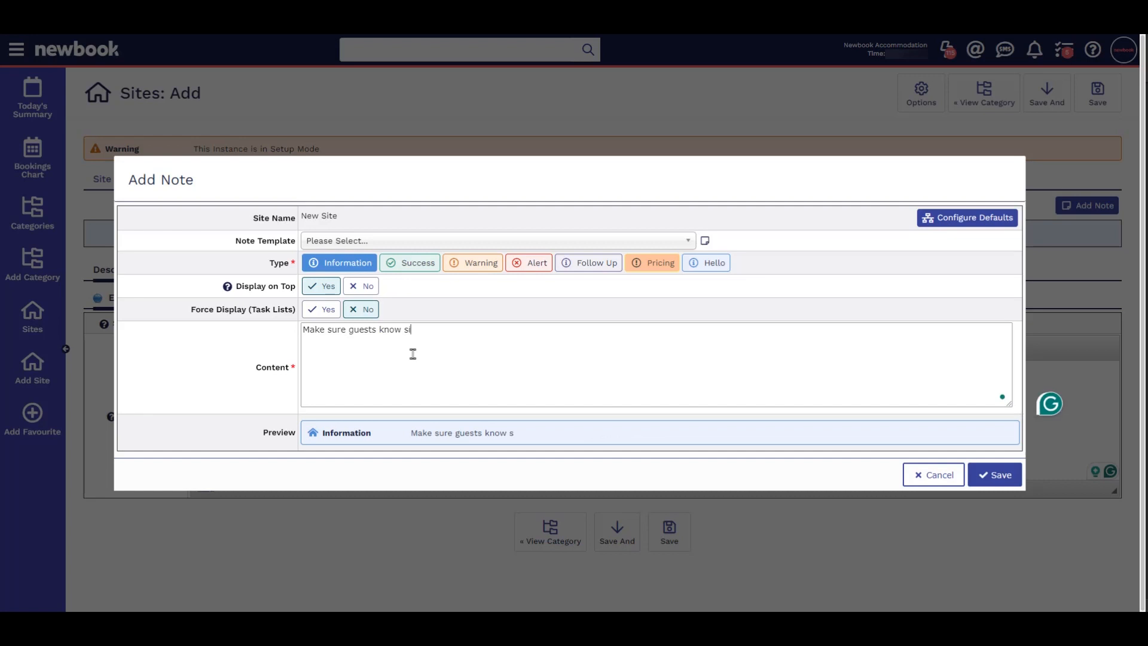
{"action": "type", "text": "te is rocky before "}
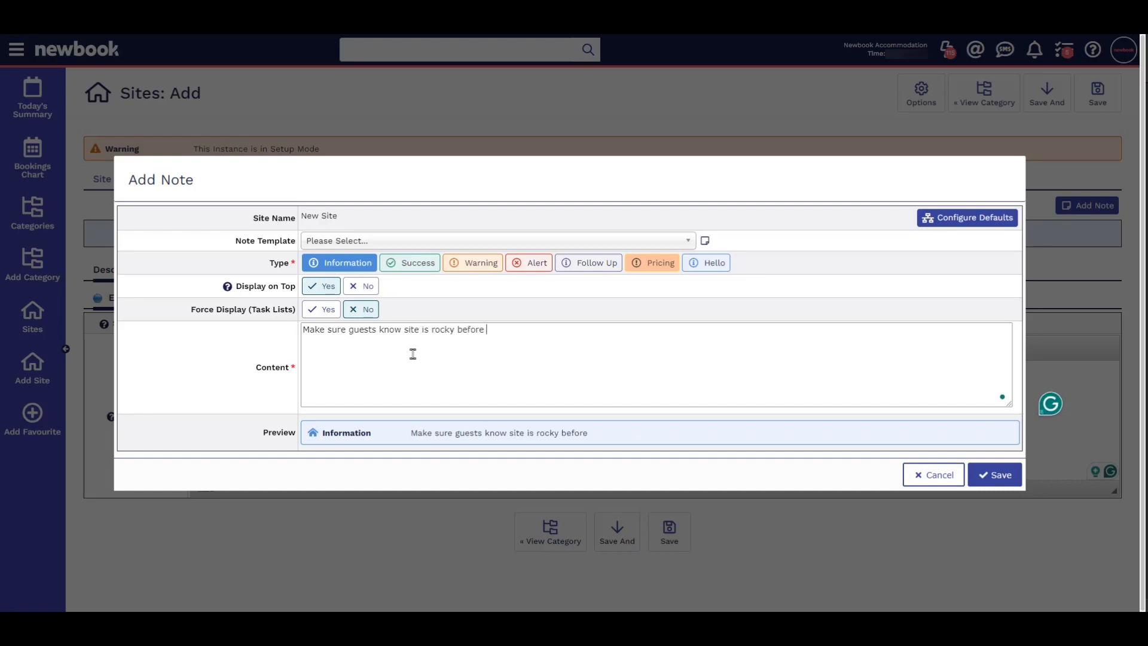
{"action": "type", "text": "check in"}
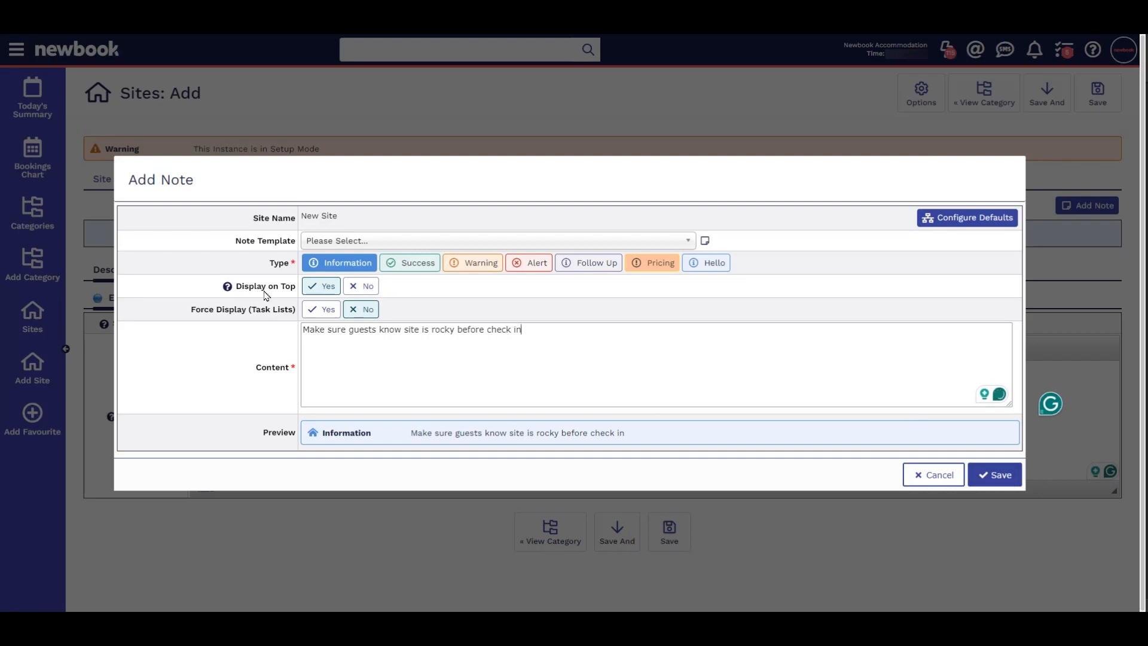
{"action": "left_click", "coordinate": [995, 475]}
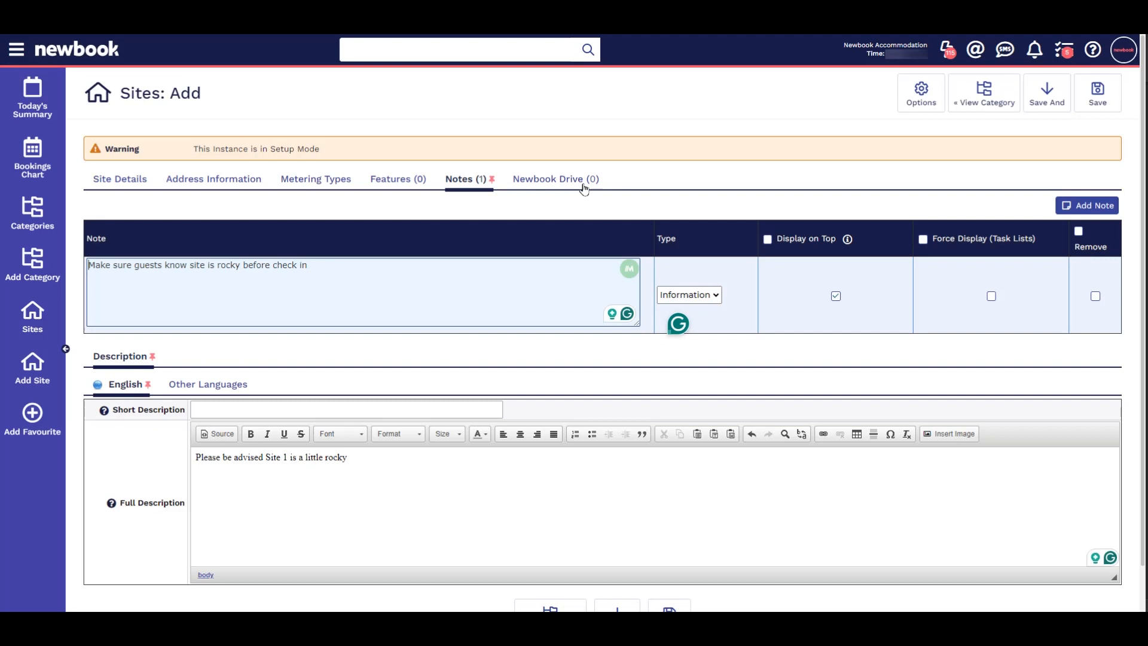
Step: Check the site's Newbook Drive files, and save the new site
{"action": "left_click", "coordinate": [552, 180]}
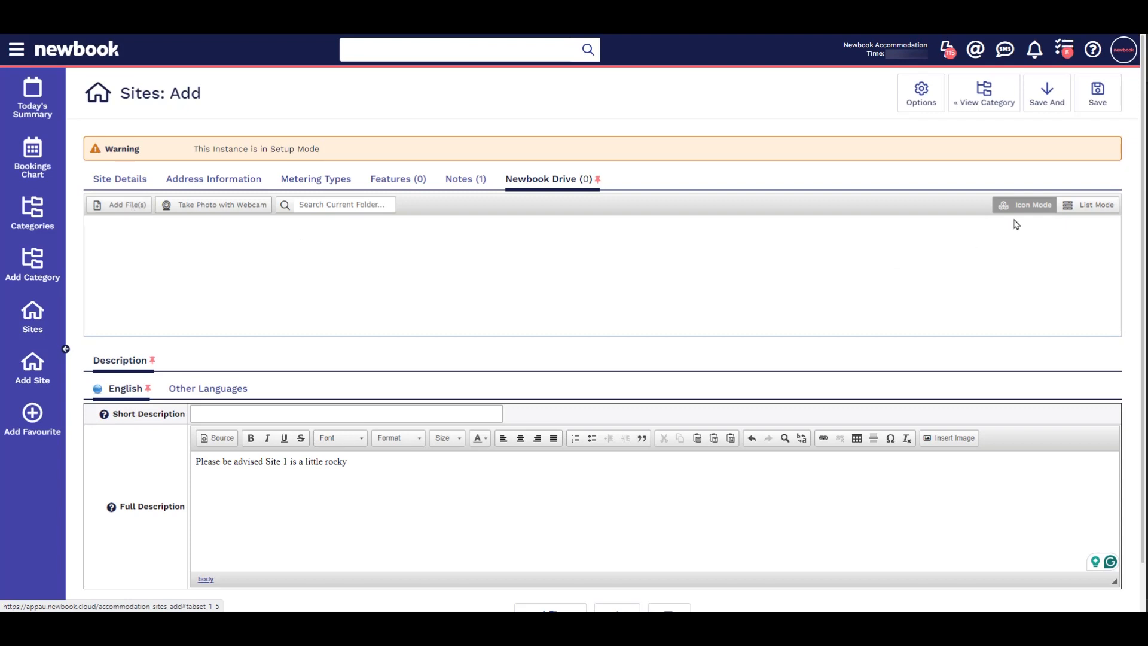
{"action": "left_click", "coordinate": [1100, 104]}
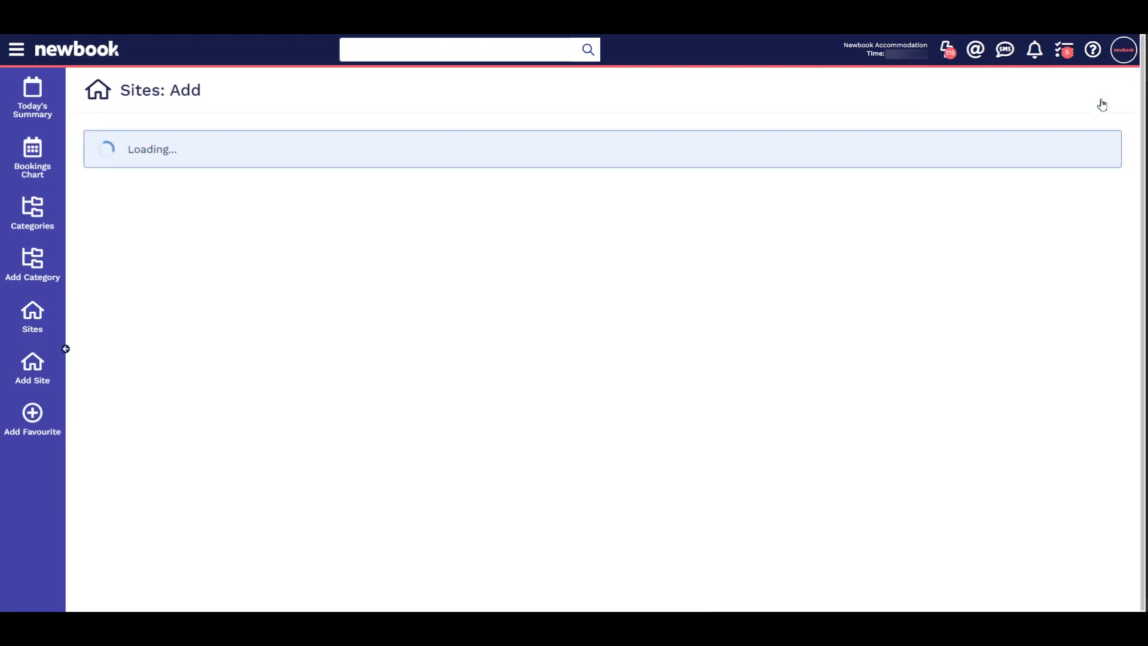
{"action": "left_click_drag", "start_coordinate": [107, 175], "coordinate": [358, 176]}
{"action": "left_click", "coordinate": [298, 186]}
{"action": "left_click_drag", "start_coordinate": [192, 206], "coordinate": [412, 220]}
{"action": "left_click", "coordinate": [454, 222]}
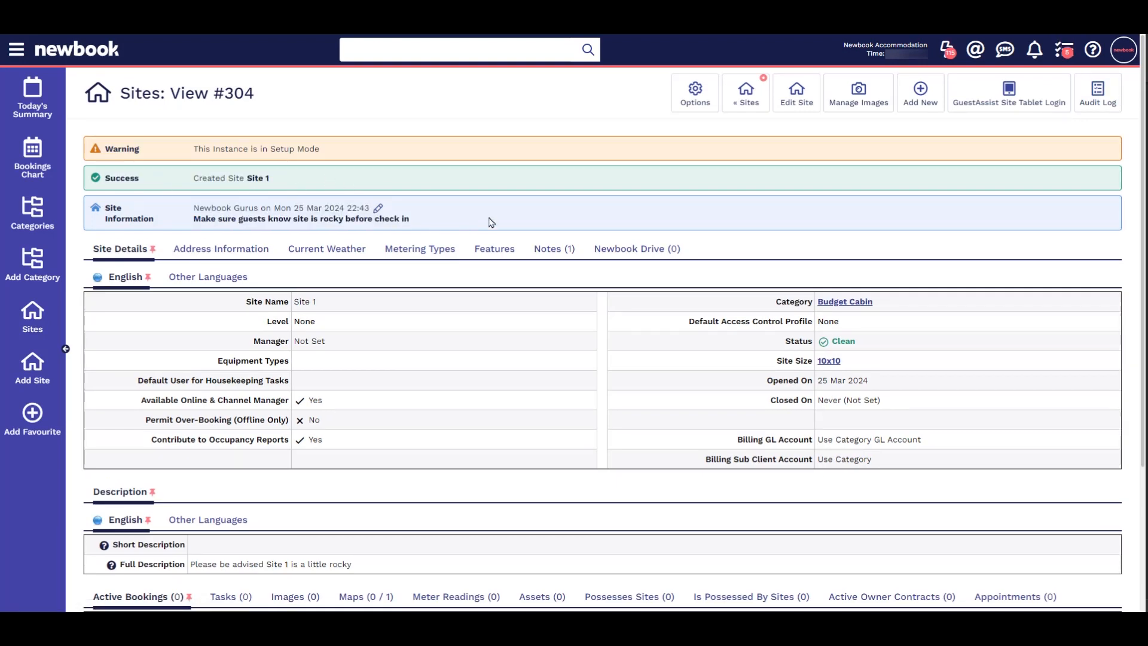
Step: Add the first Bedroom.jpg from the Budget Family Villa folder as a site image with the image type Any
{"action": "left_click", "coordinate": [864, 109]}
{"action": "left_click", "coordinate": [668, 221]}
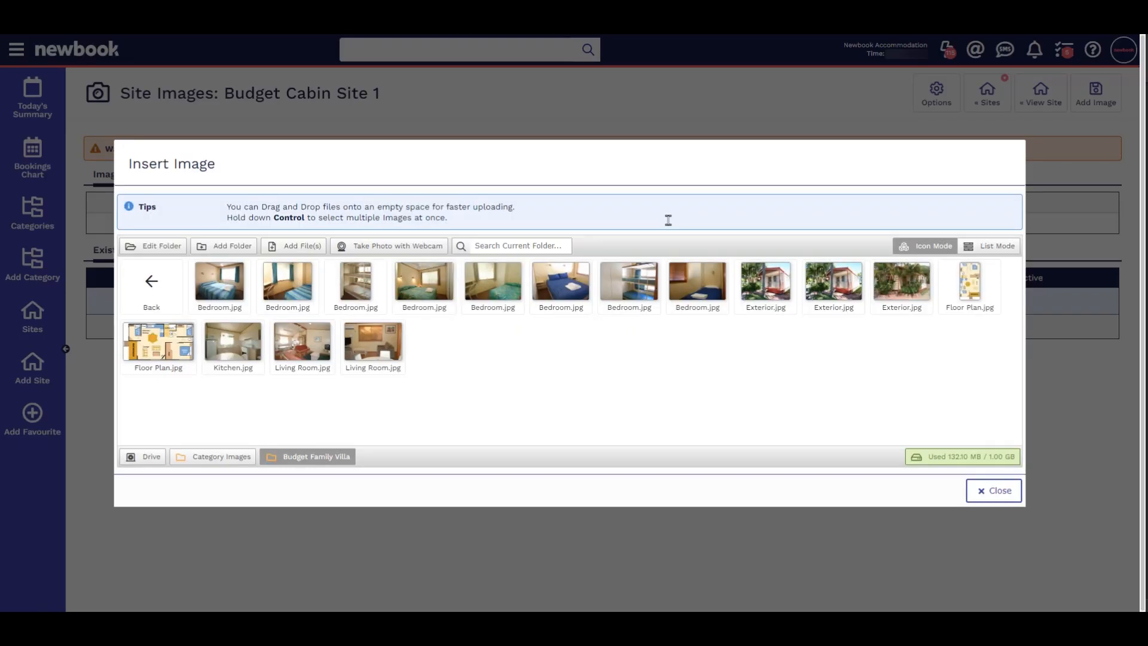
{"action": "left_click", "coordinate": [232, 296]}
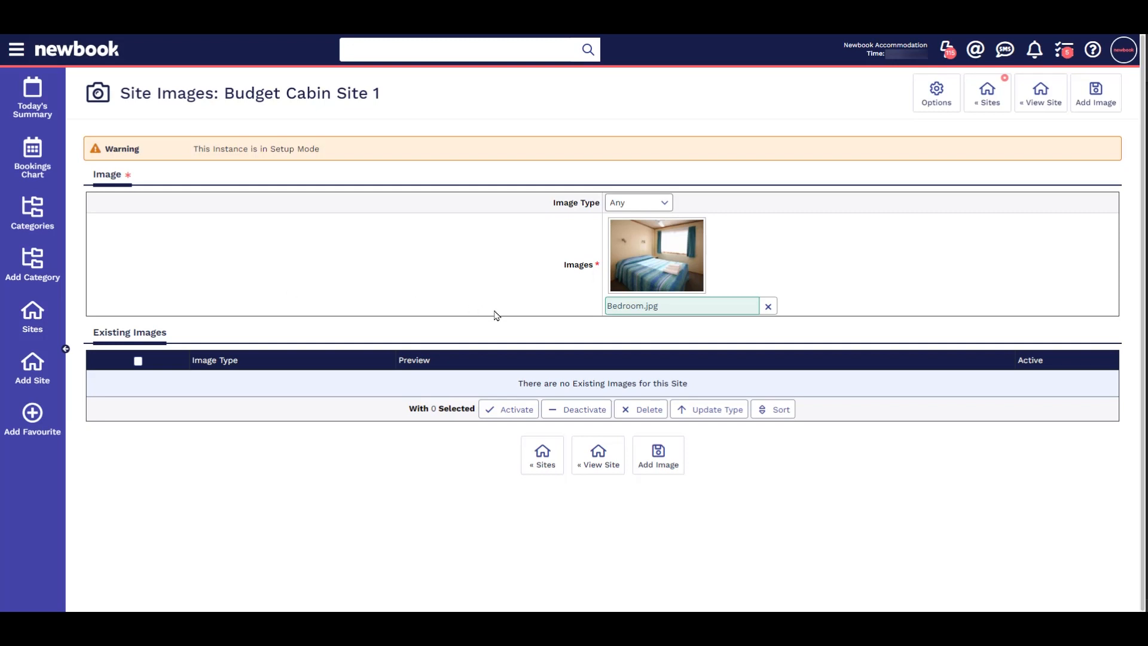
{"action": "left_click", "coordinate": [660, 470]}
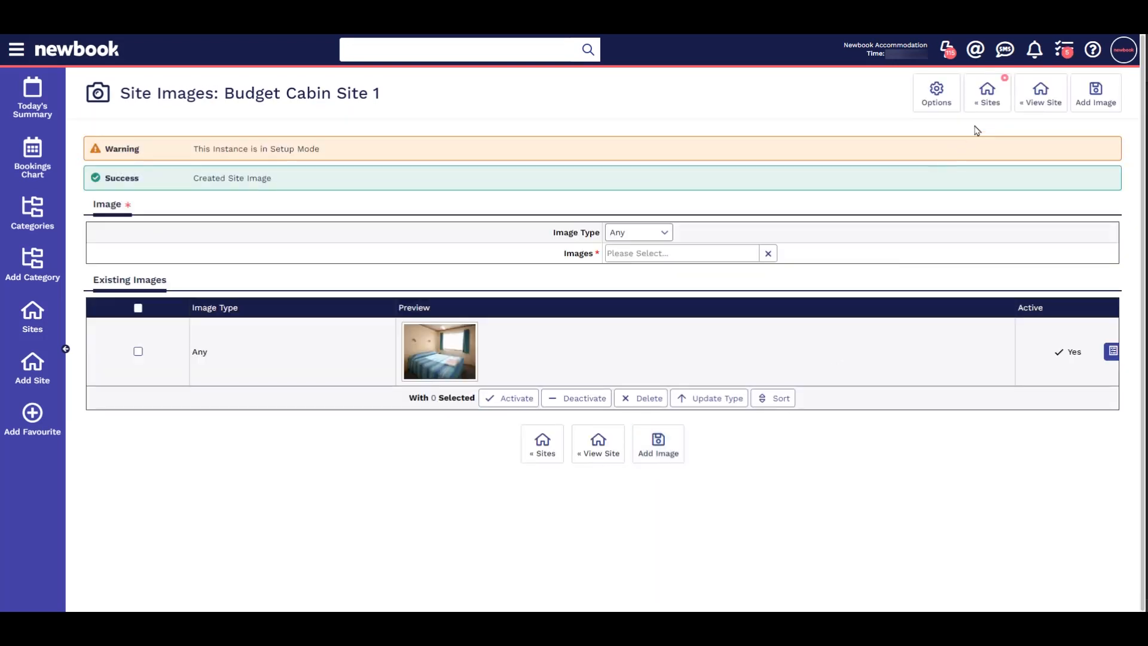
Step: Return to the sites list and read the "ADD - Sites" article in the Knowledge Base
{"action": "left_click", "coordinate": [988, 101]}
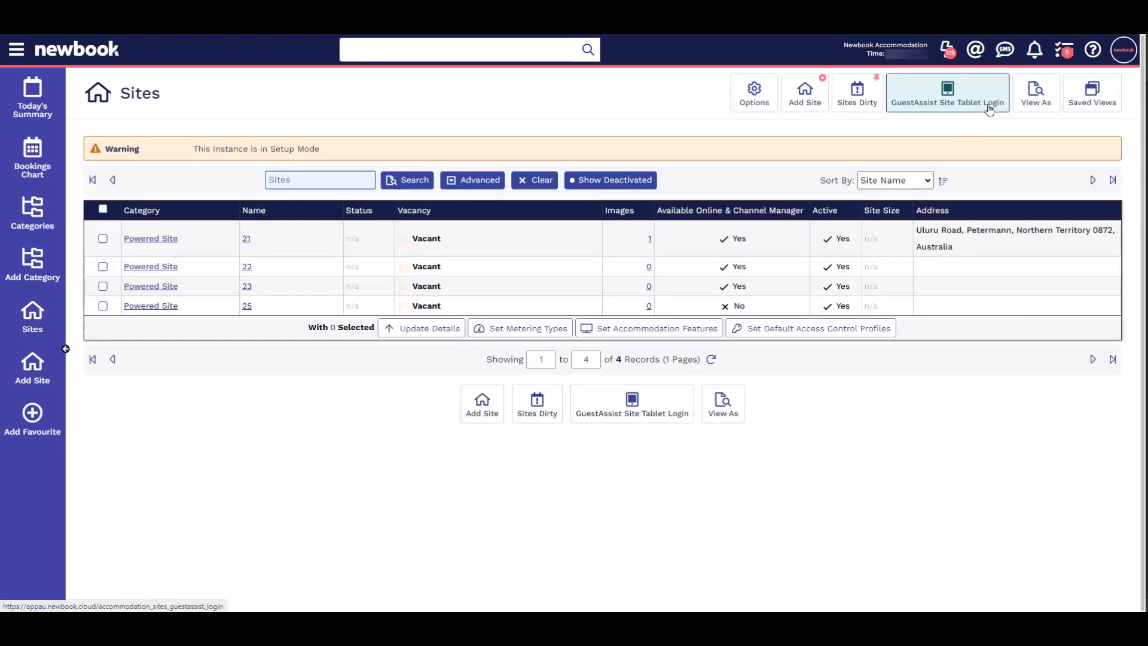
{"action": "left_click", "coordinate": [1093, 50]}
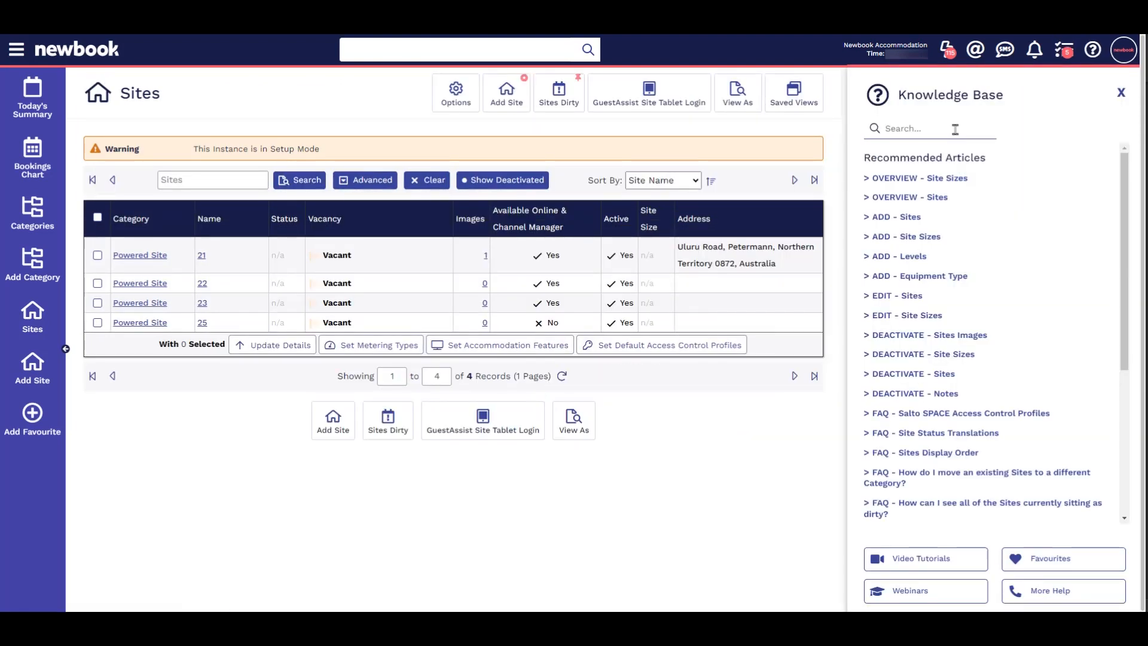
{"action": "left_click", "coordinate": [901, 219]}
{"action": "left_click_drag", "start_coordinate": [938, 205], "coordinate": [999, 379]}
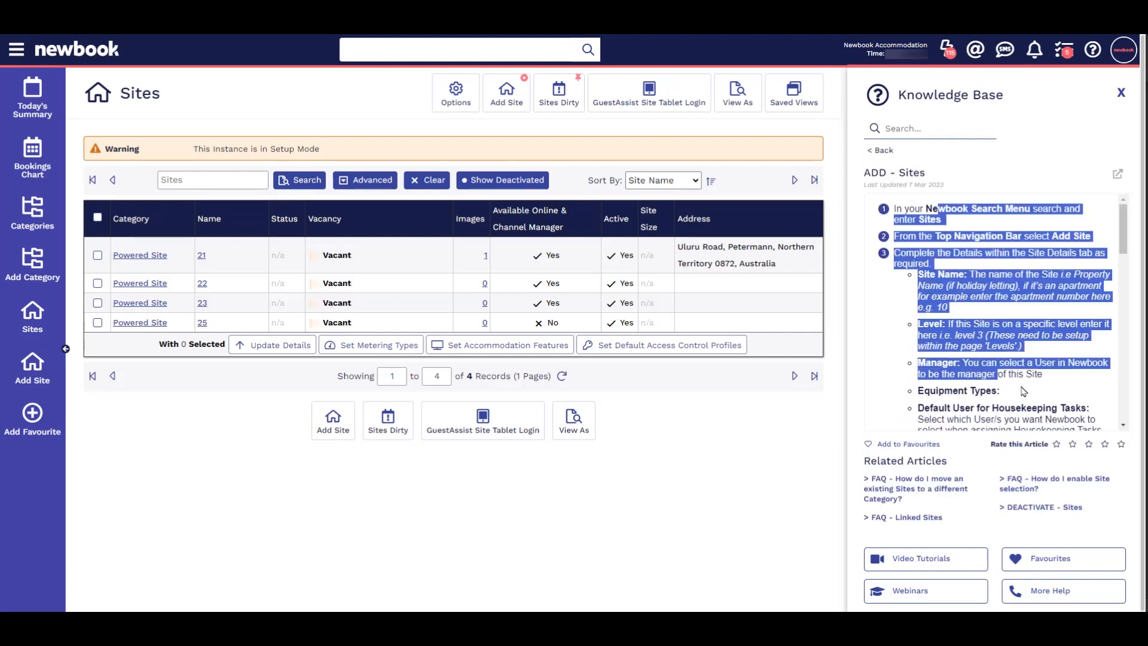
{"action": "left_click", "coordinate": [1023, 391]}
{"action": "left_click", "coordinate": [880, 150]}
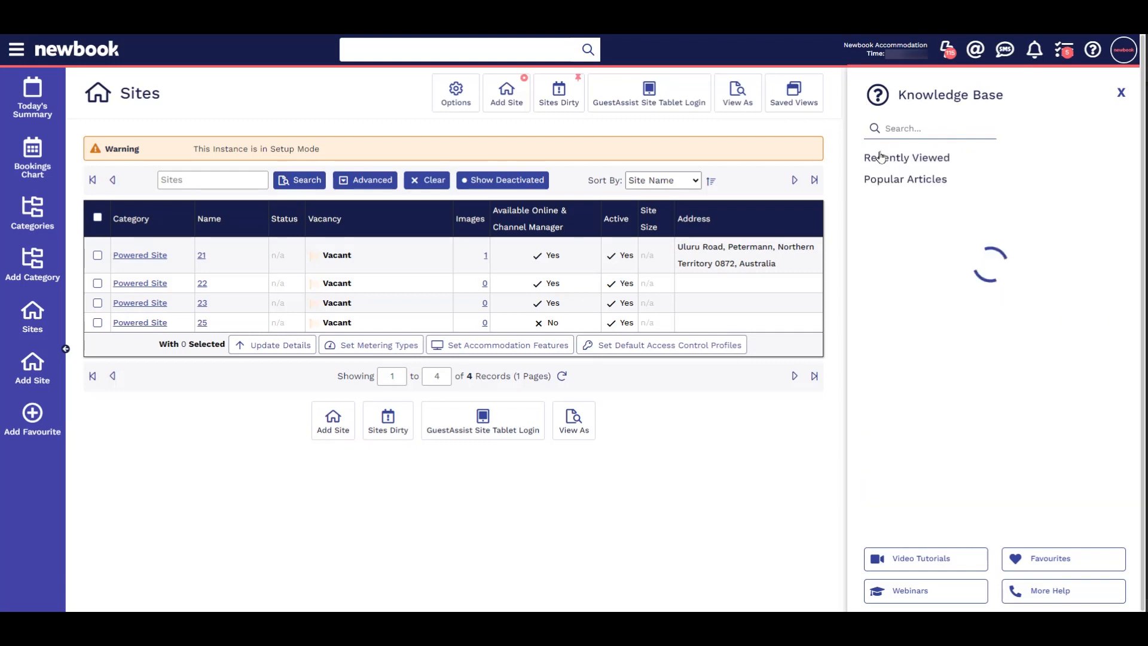